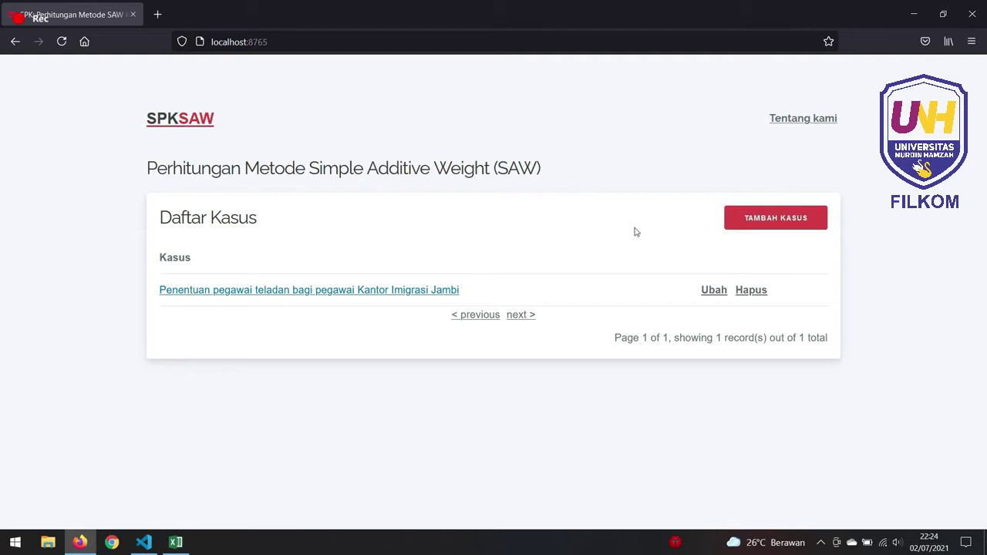
View the form for adding a case and return to the case list
click(746, 220)
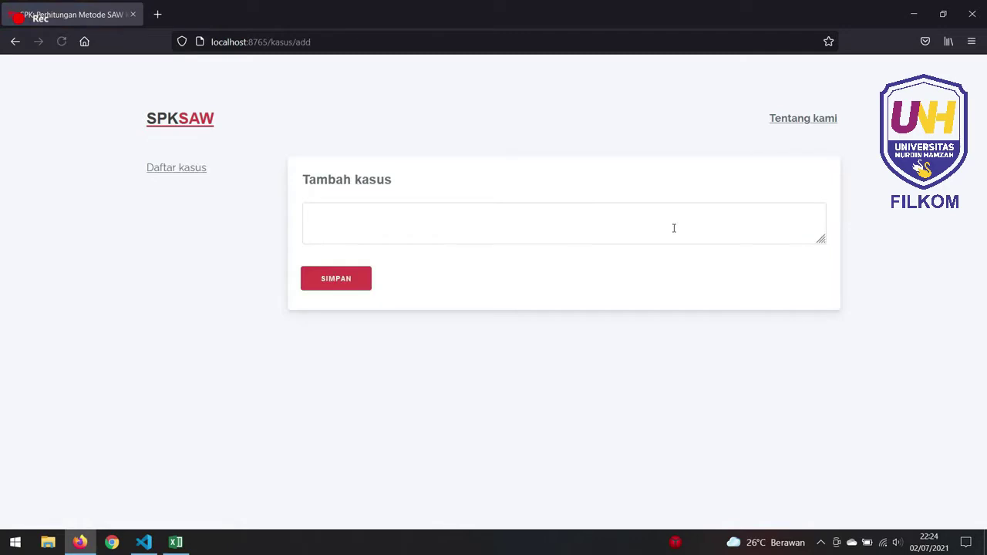
click(437, 214)
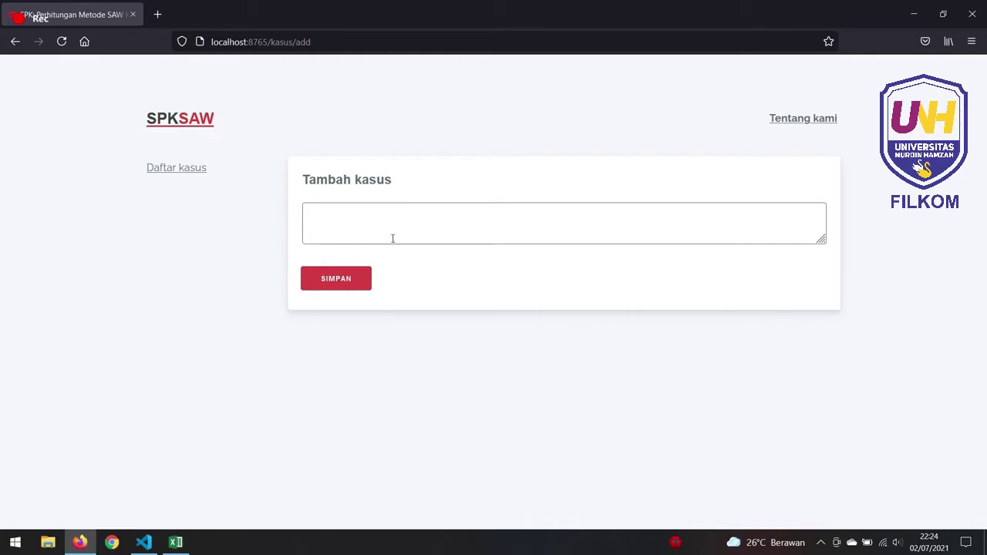
click(179, 168)
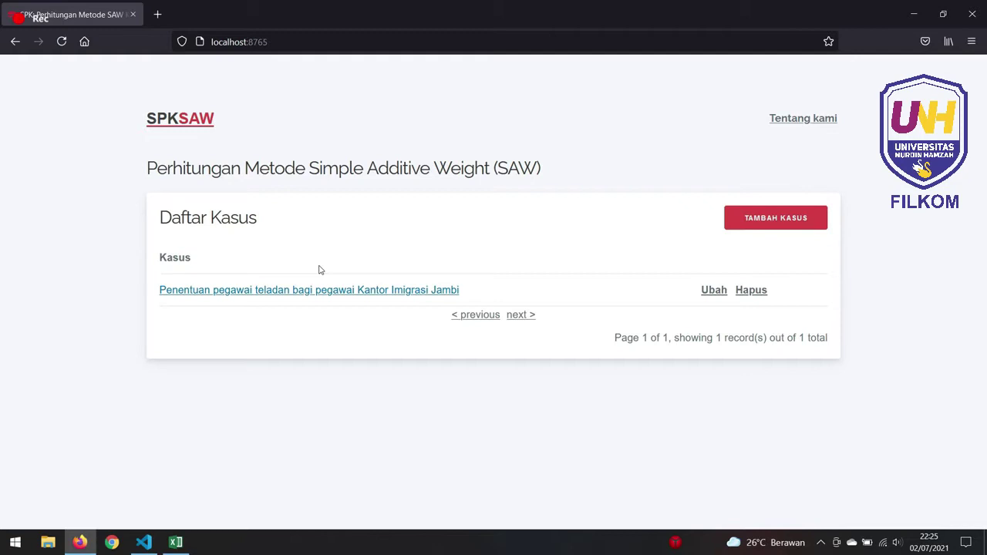
Open the criteria list of the case "Penentuan pegawai teladan bagi pegawai Kantor Imigrasi Jambi"
click(230, 291)
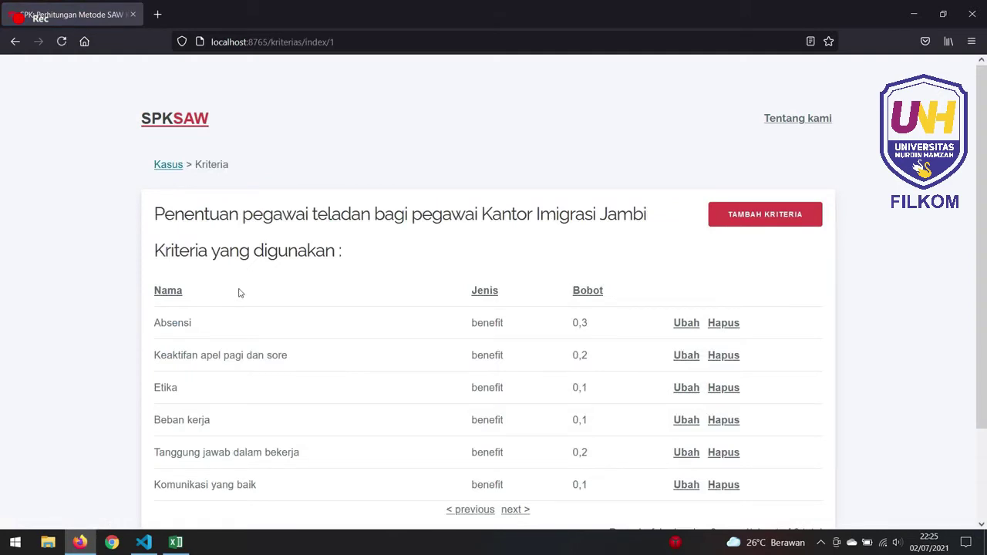
scroll(239, 293, down, 1)
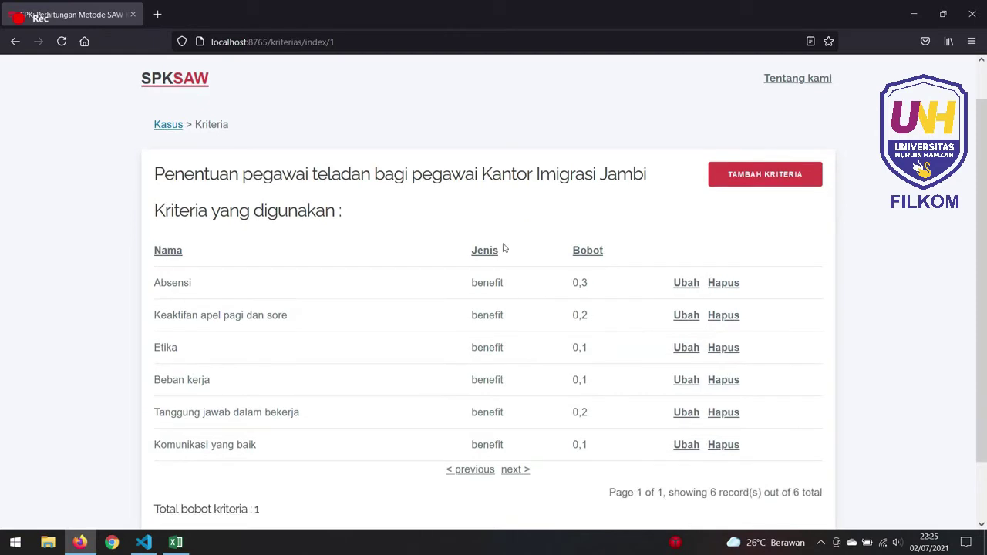
Fill in a new criterion Absensi of type Benefit with a 30% weight, and return to the criteria list without saving
click(738, 176)
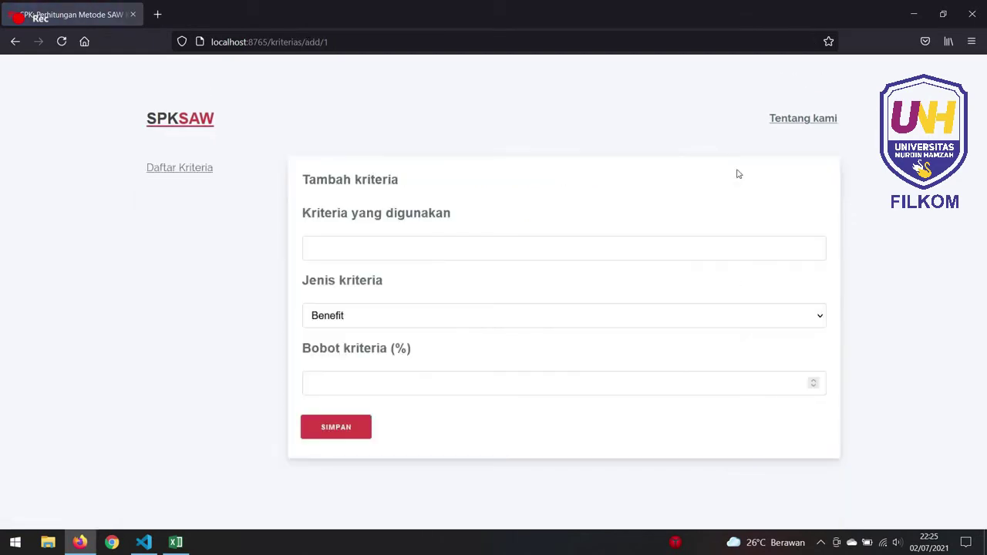
click(395, 315)
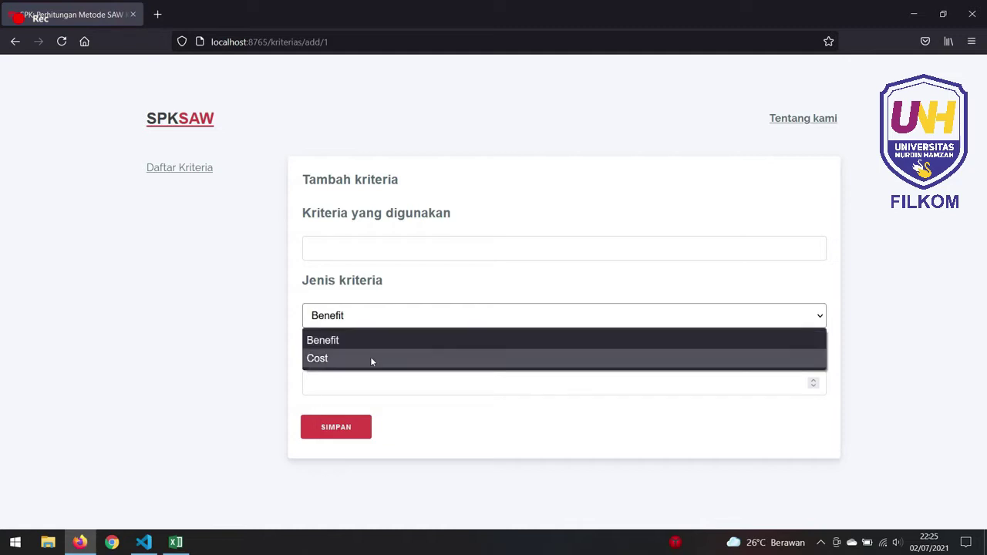
click(379, 289)
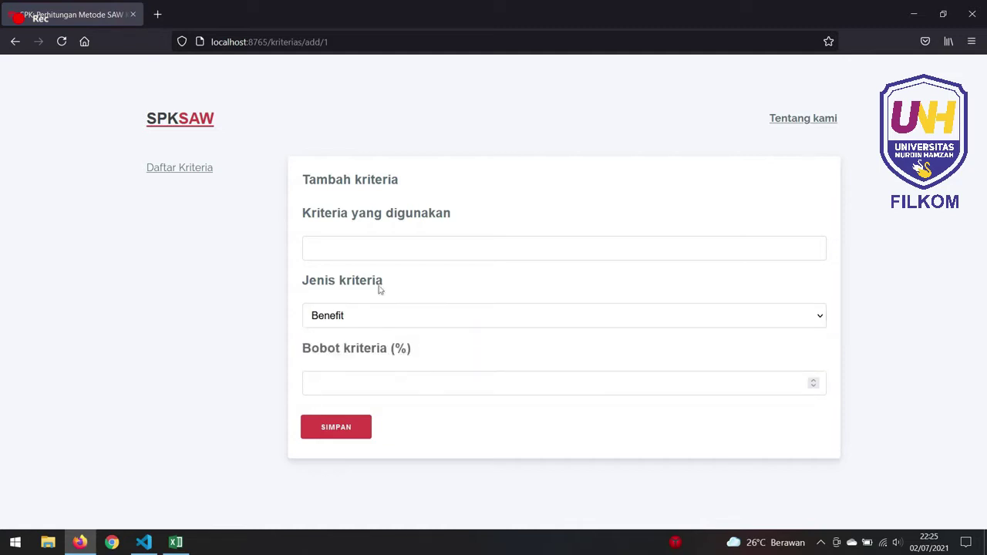
click(358, 246)
text(A)
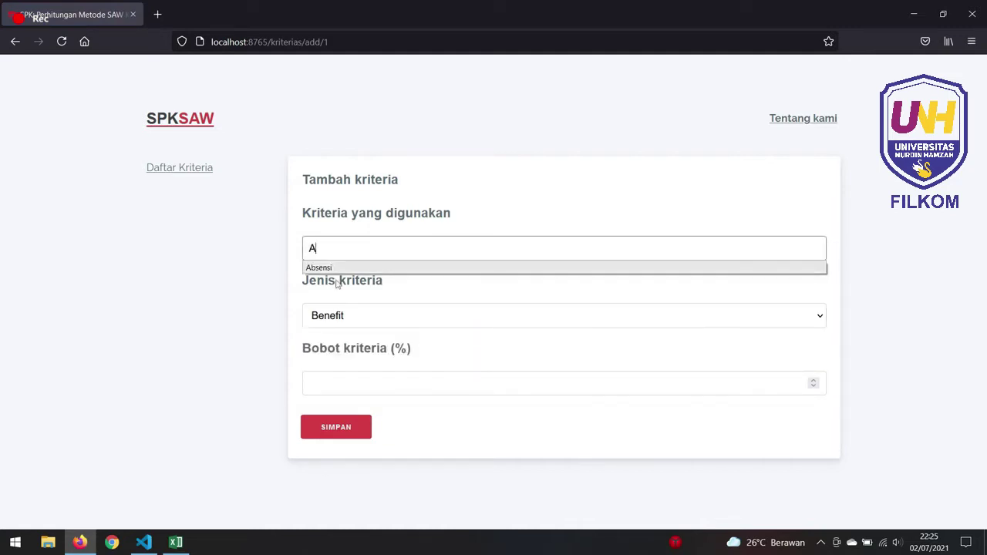
click(331, 270)
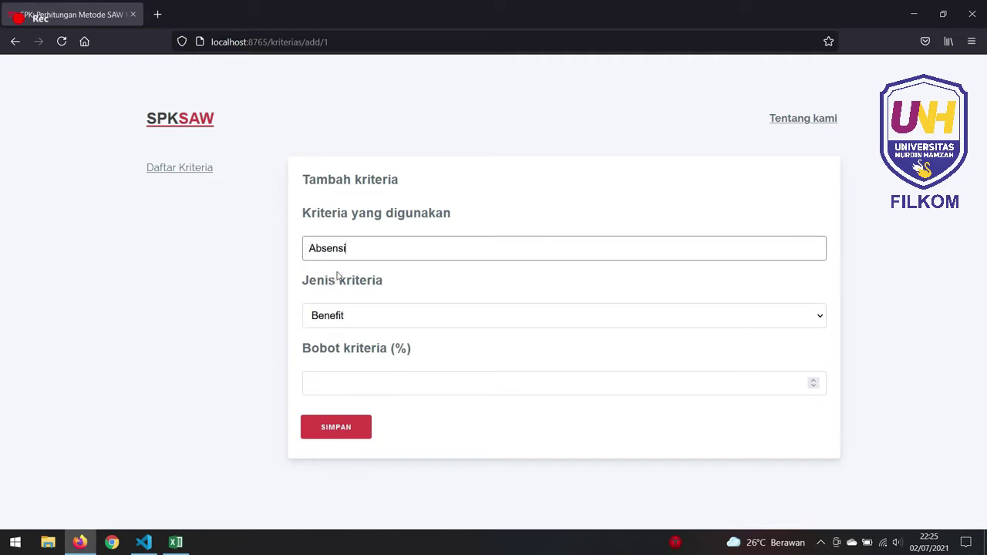
key(Tab)
click(329, 377)
text(30)
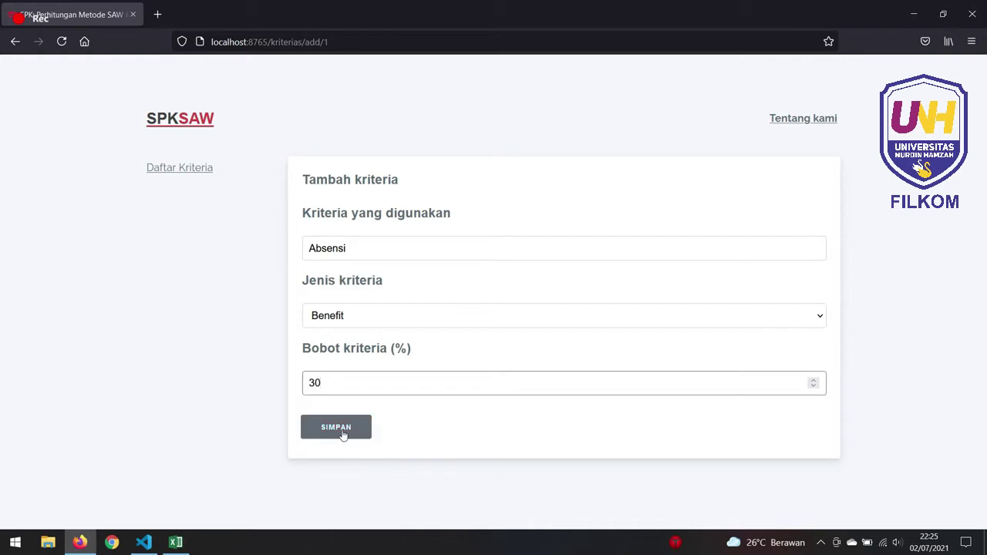
click(190, 171)
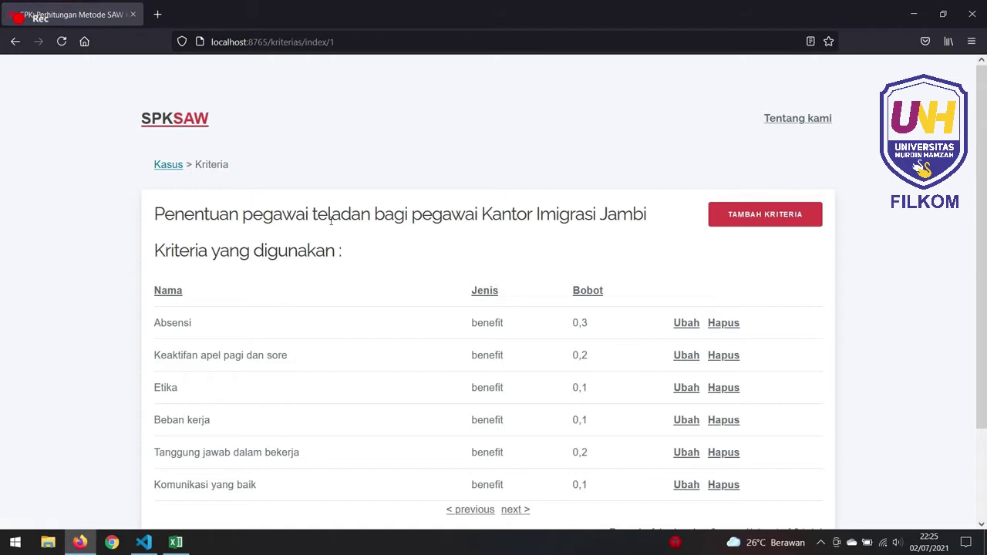
Open the list of assessment scores for each alternative based on the criteria
scroll(331, 221, down, 3)
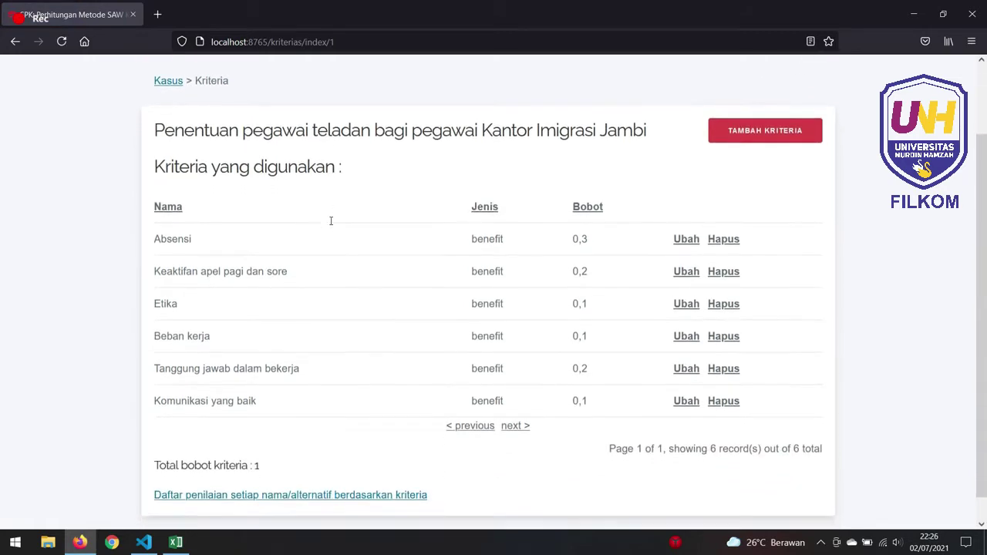
scroll(331, 224, down, 1)
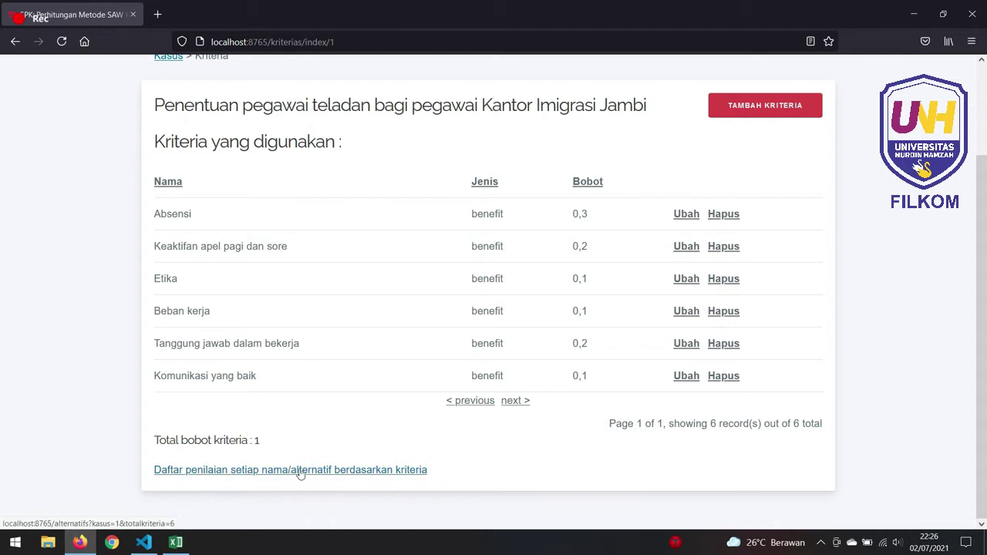
click(377, 470)
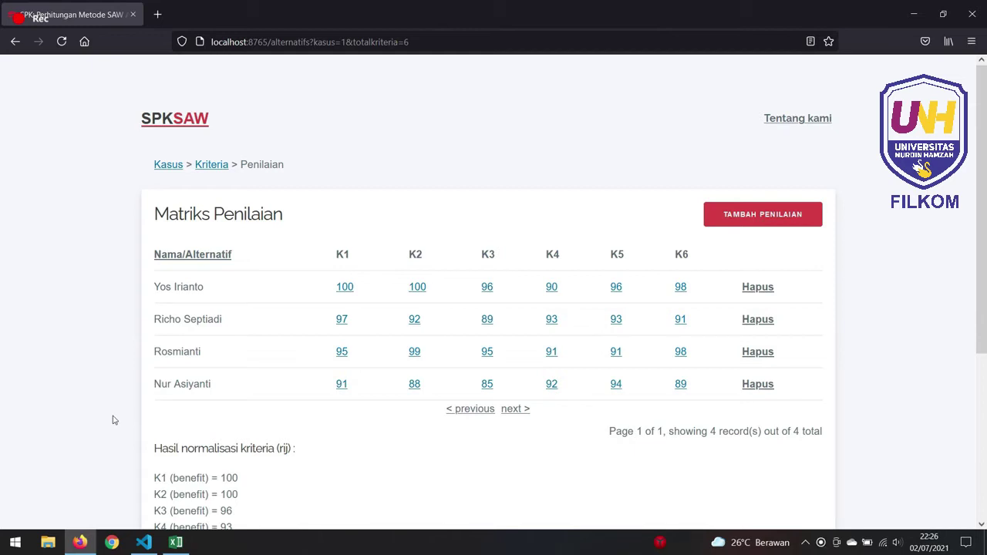
Start a new assessment entry and fill in the employee's name
click(752, 219)
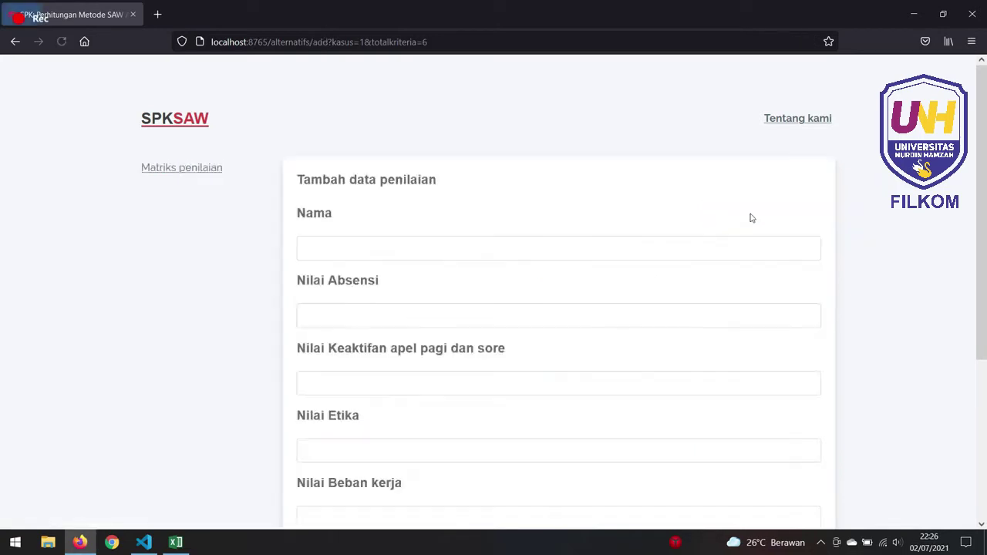
click(344, 254)
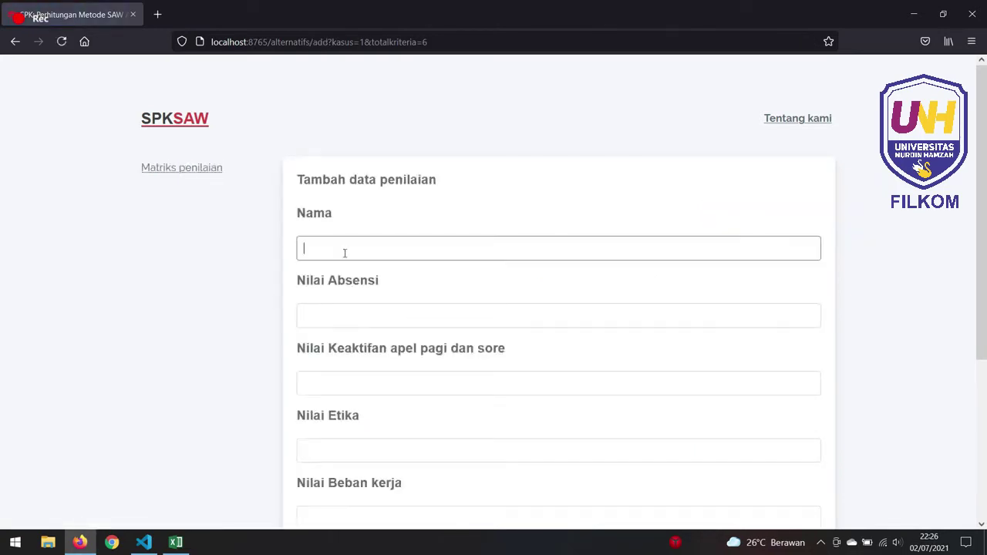
click(344, 253)
text(Ra)
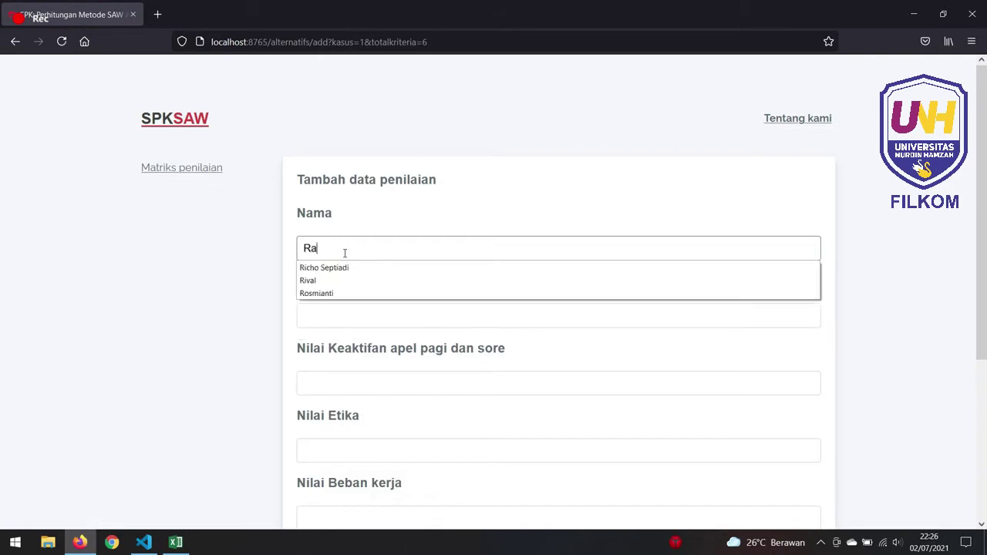
key(BackSpace)
text(iv)
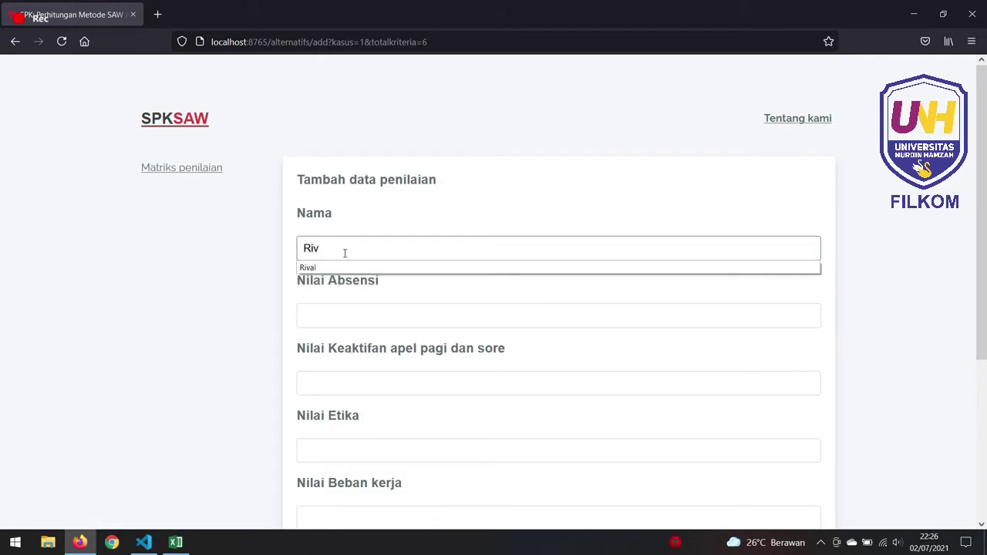
key(Down)
key(Tab)
Consult the Excel score table and enter the employee's scores: Absensi 100, Keaktifan apel pagi dan sore 92, Etika 95 and Beban kerja 95
key(alt+Tab)
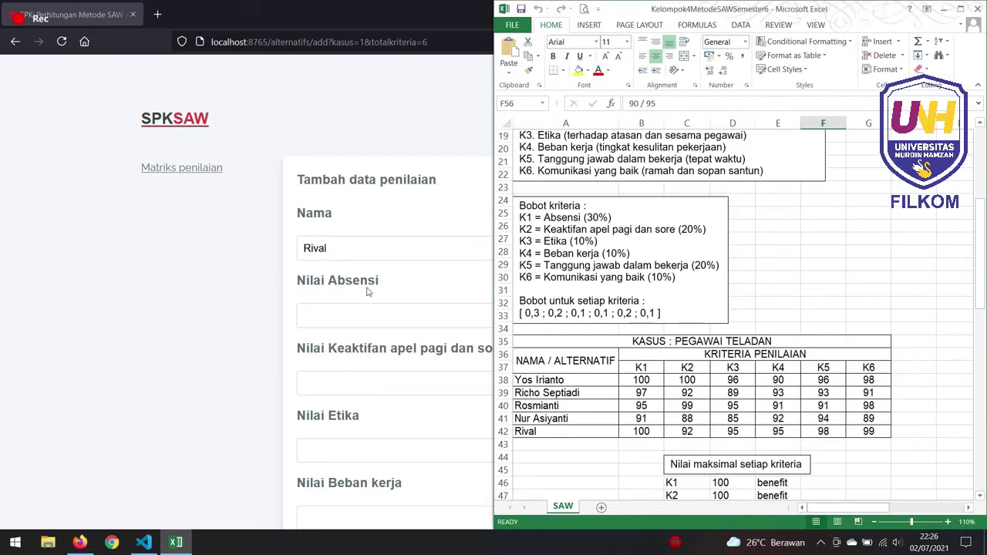
click(336, 318)
text(100)
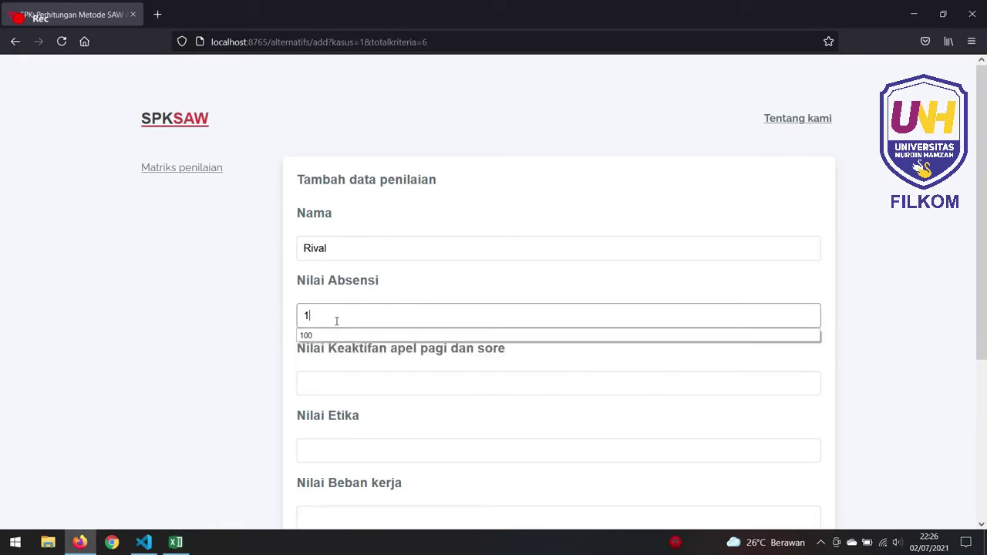
key(Tab)
text(92)
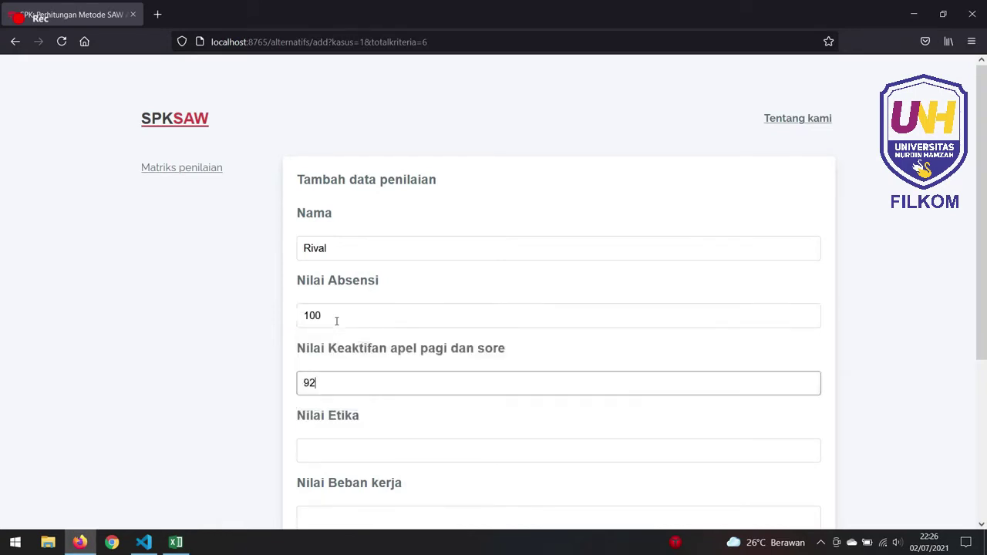
key(Tab)
text(95)
click(356, 517)
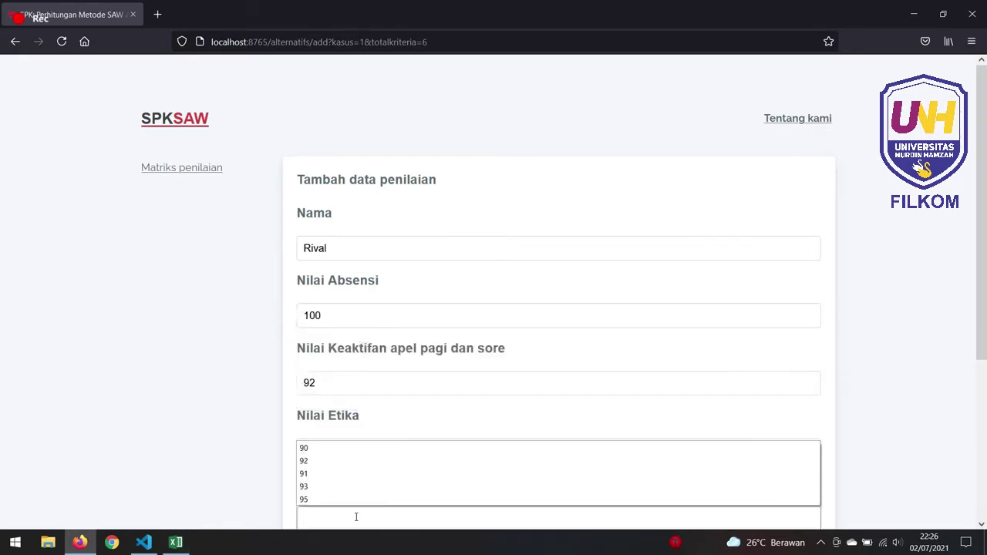
text(95)
Set Tanggung jawab dalam bekerja to 98 and Komunikasi yang baik to 99, and save the assessment
key(Tab)
text(95)
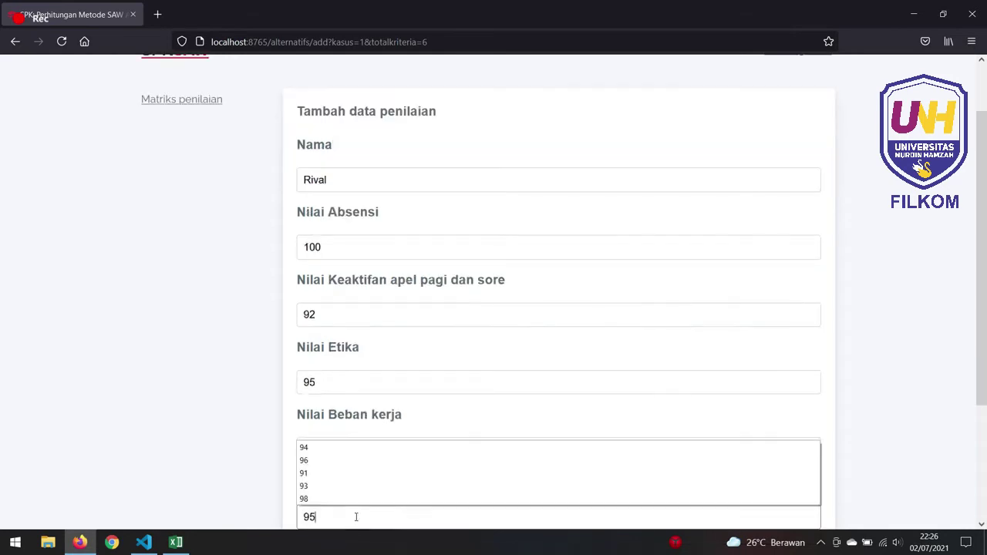
key(Tab)
text(89)
click(326, 449)
key(BackSpace)
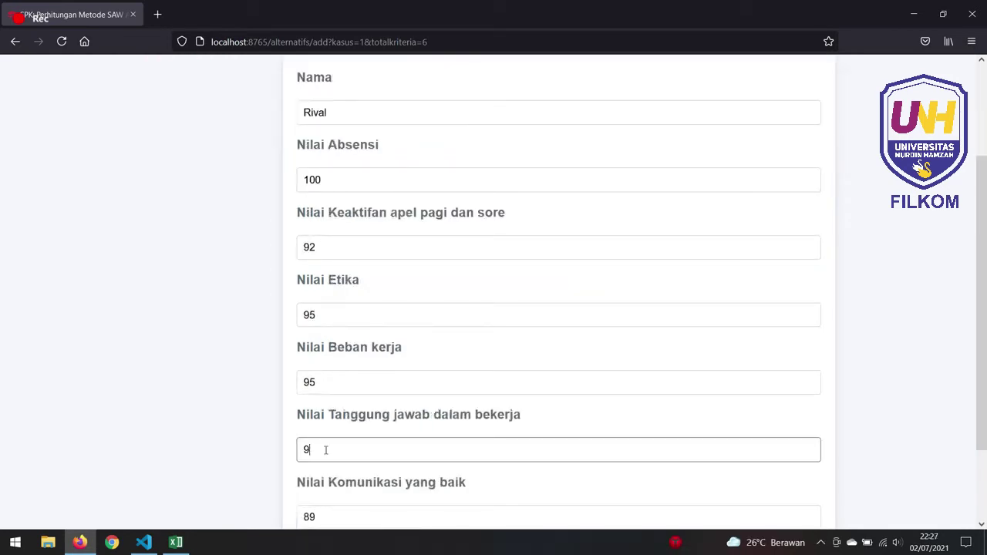
text(8)
key(Tab)
text(99)
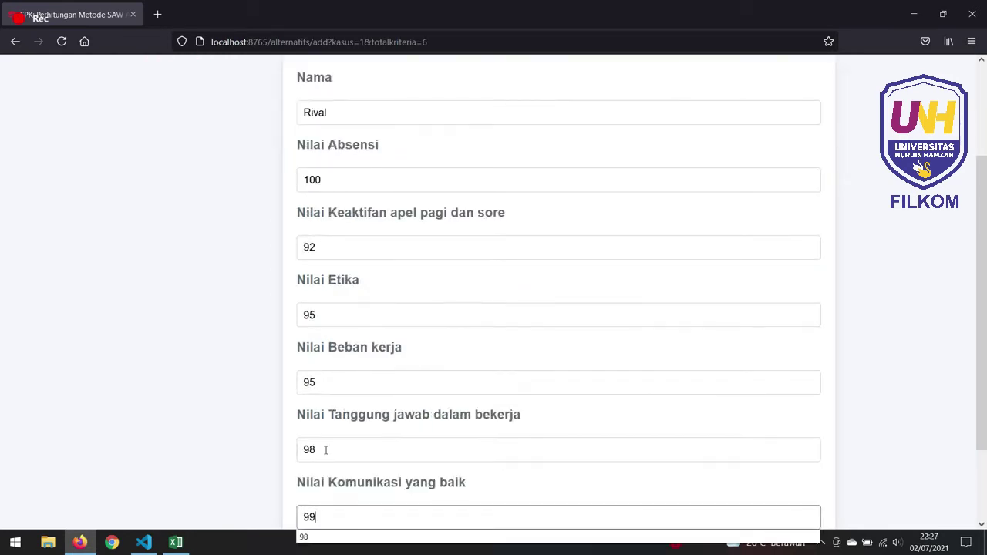
scroll(325, 450, down, 1)
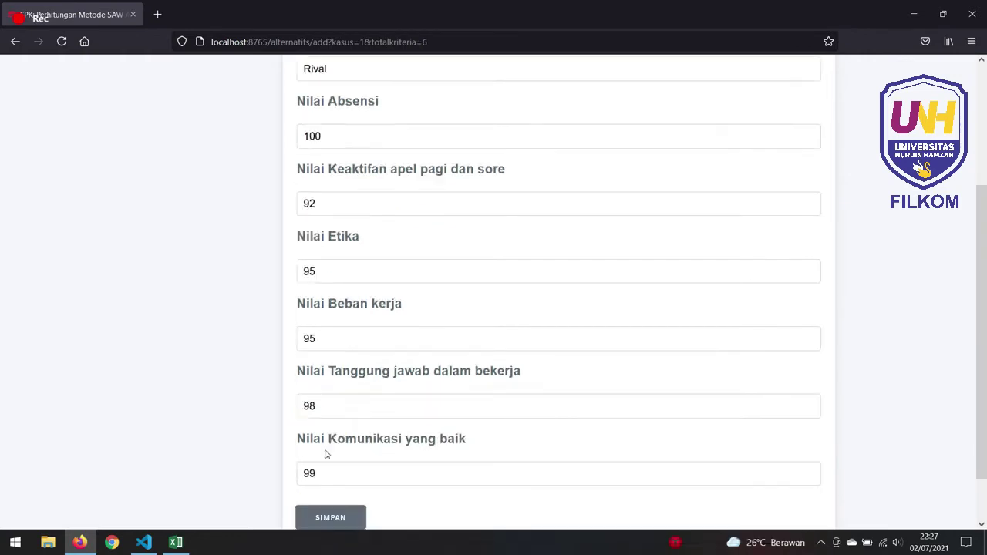
click(336, 517)
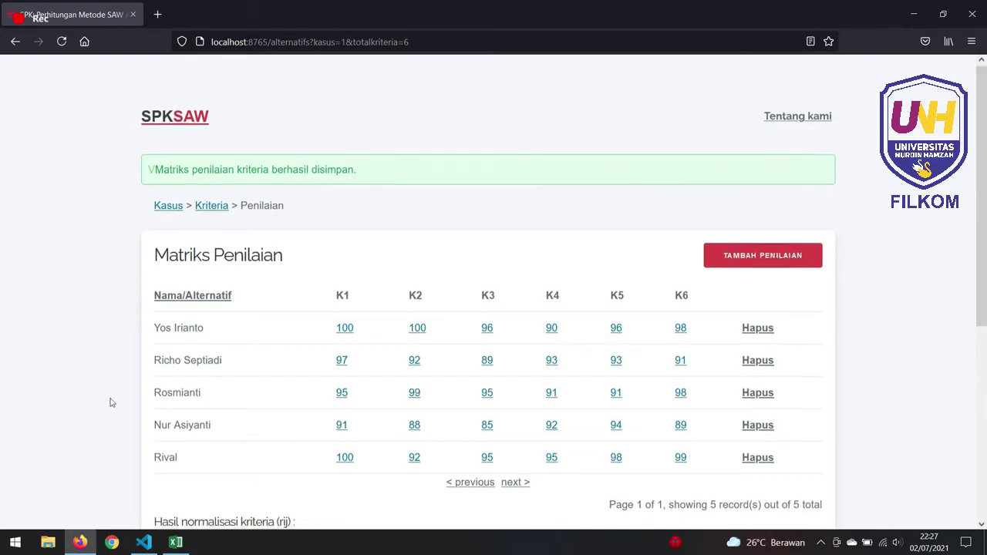
Review the score matrix and the criteria normalisation results with their formula, and open the normalisation calculation
scroll(111, 402, down, 2)
scroll(110, 402, down, 3)
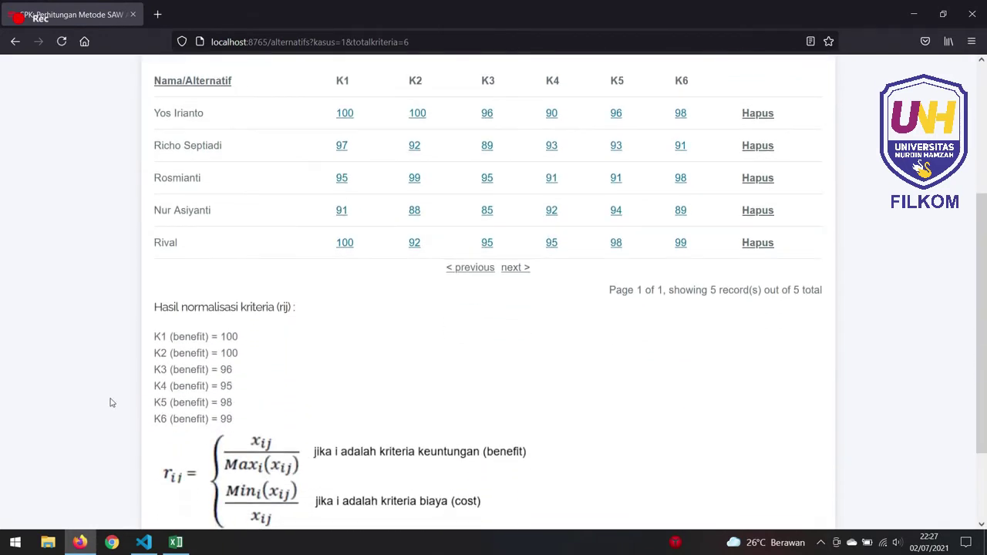
scroll(111, 403, down, 1)
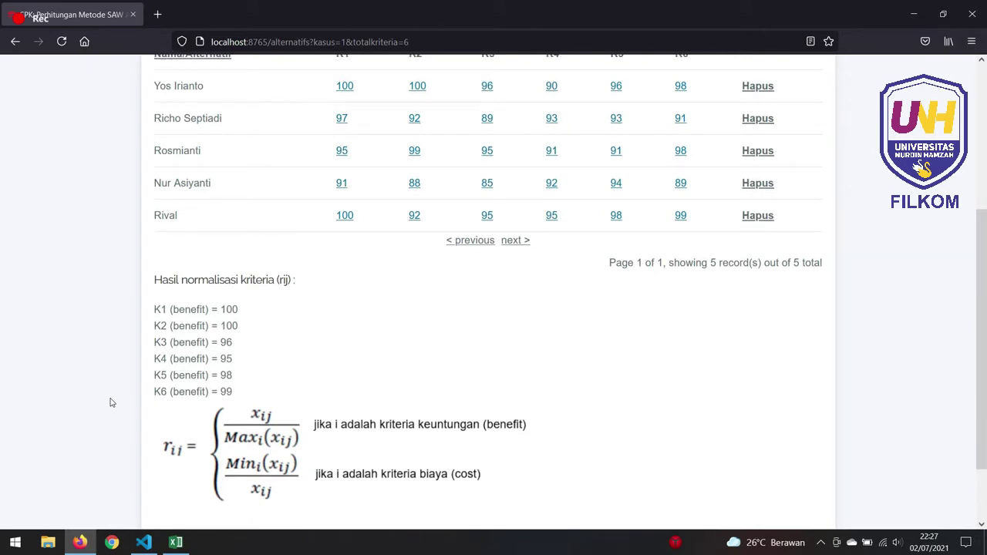
scroll(293, 294, down, 1)
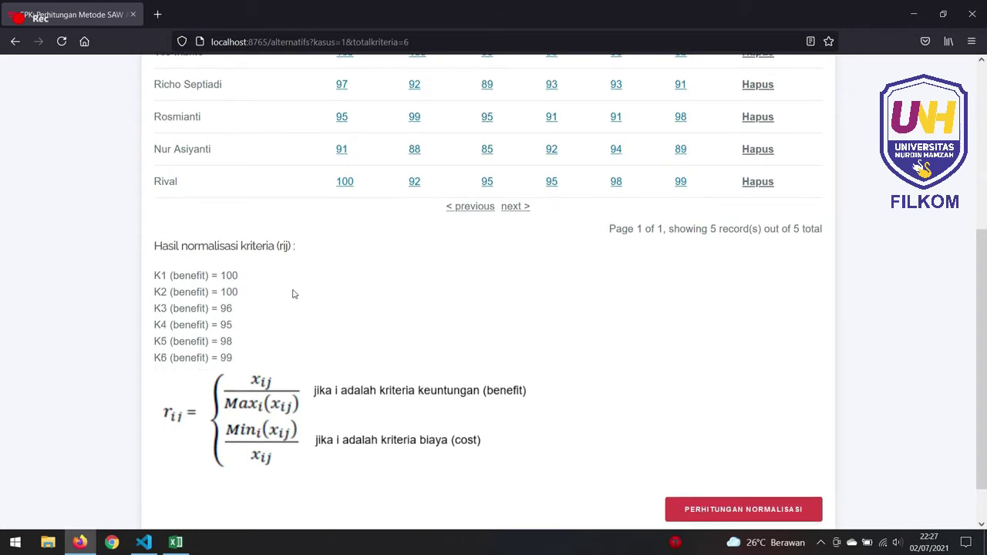
scroll(283, 279, down, 2)
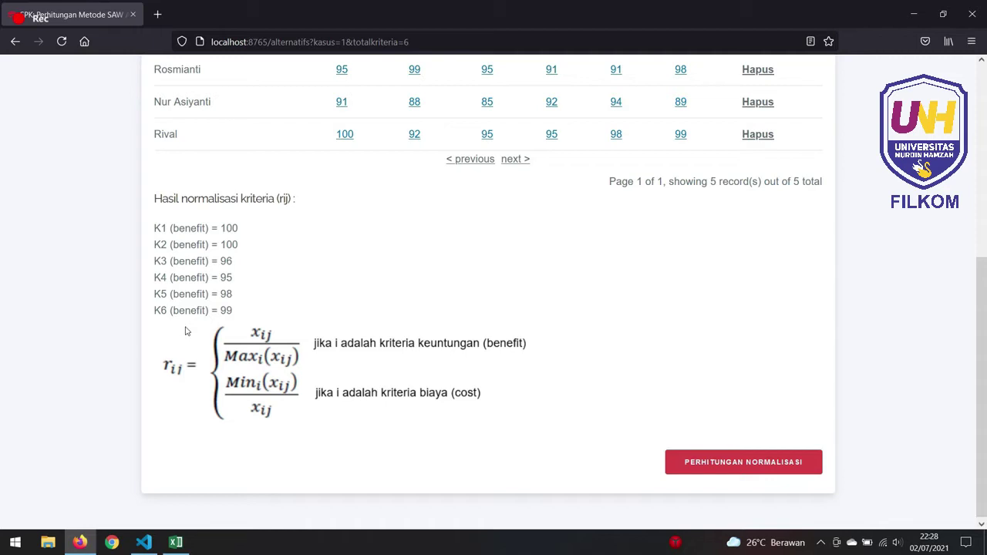
scroll(186, 331, up, 3)
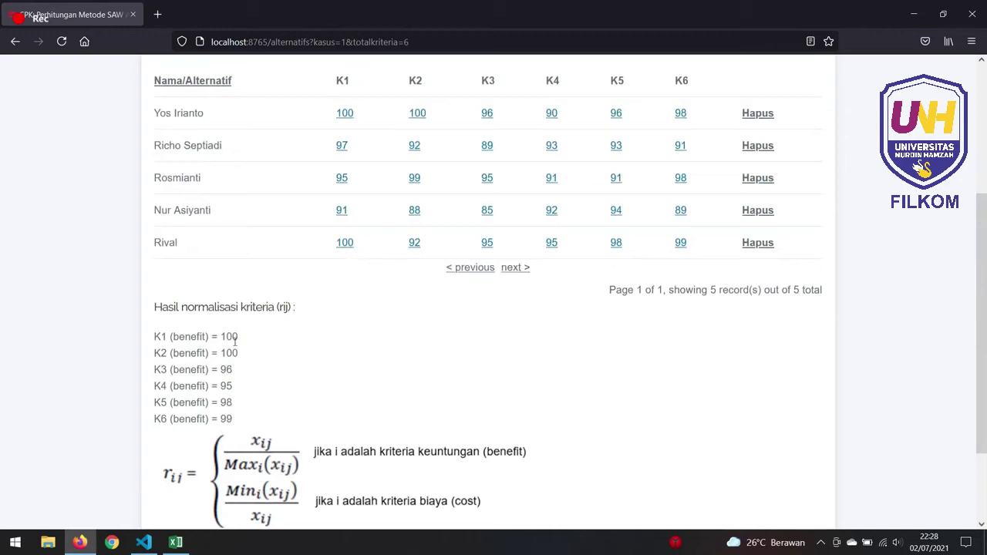
scroll(431, 378, down, 3)
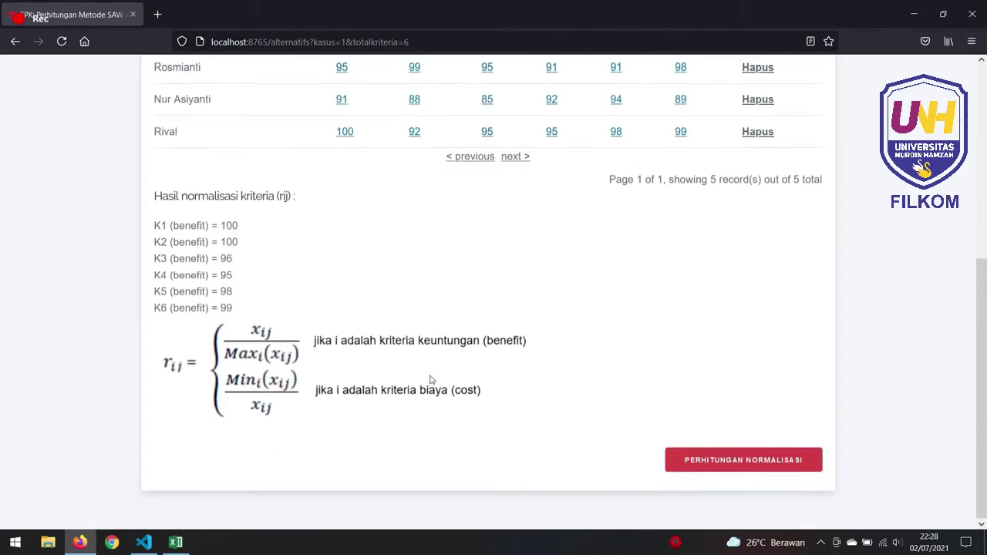
click(719, 460)
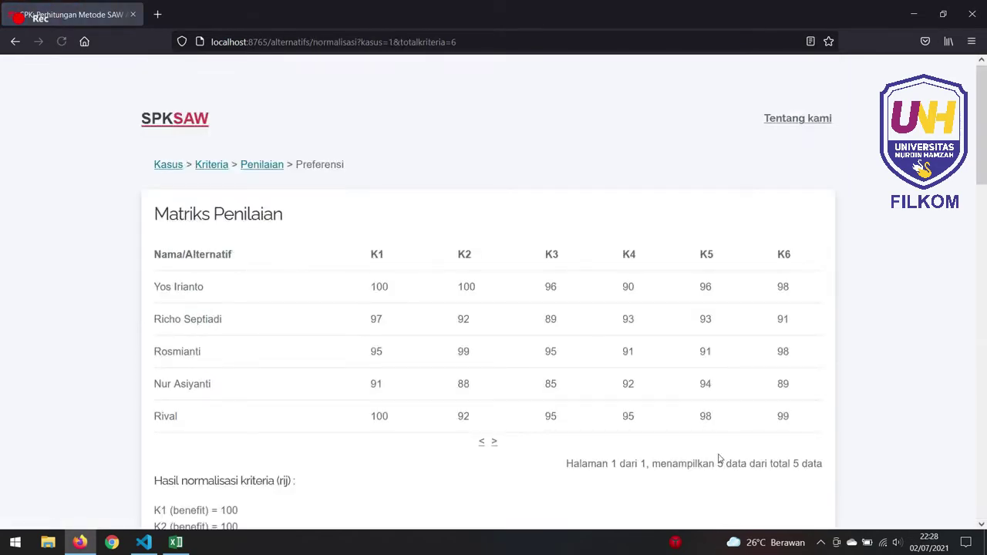
Examine the Matriks Penilaian scores, the criteria normalisation values with their formula, and the Hasil Perhitungan Normalisasi (Rij) table
scroll(92, 407, down, 1)
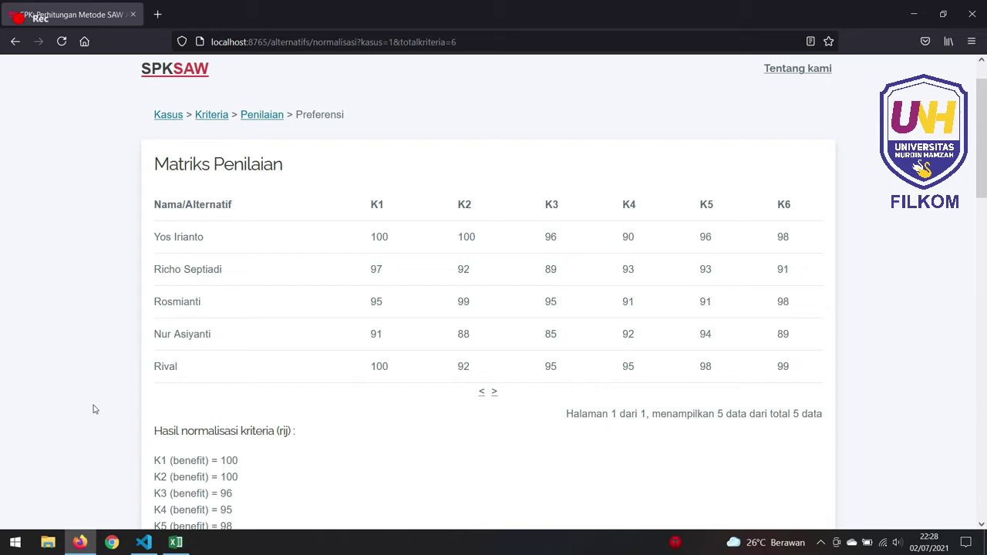
scroll(93, 408, down, 2)
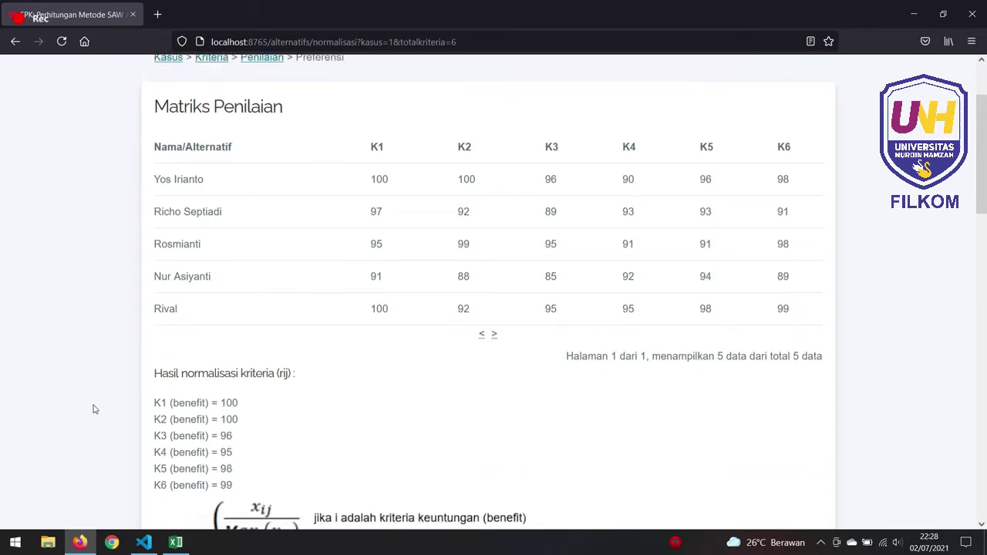
scroll(92, 409, down, 3)
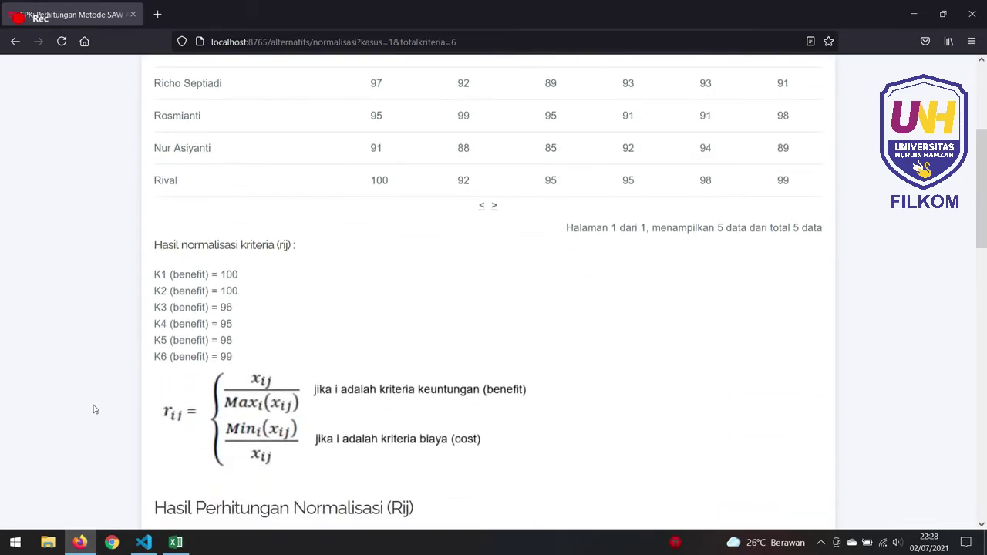
scroll(94, 408, down, 1)
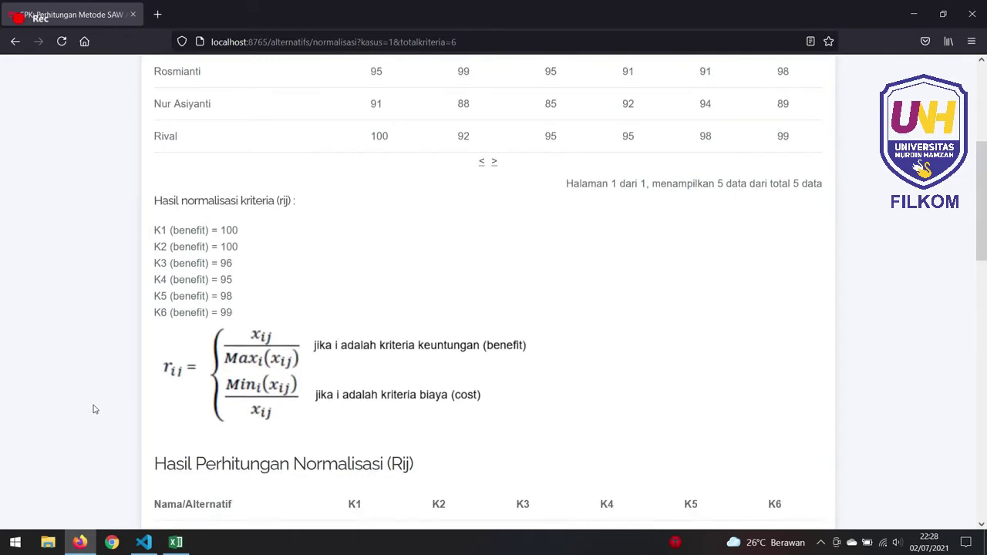
scroll(92, 409, up, 1)
scroll(93, 409, down, 4)
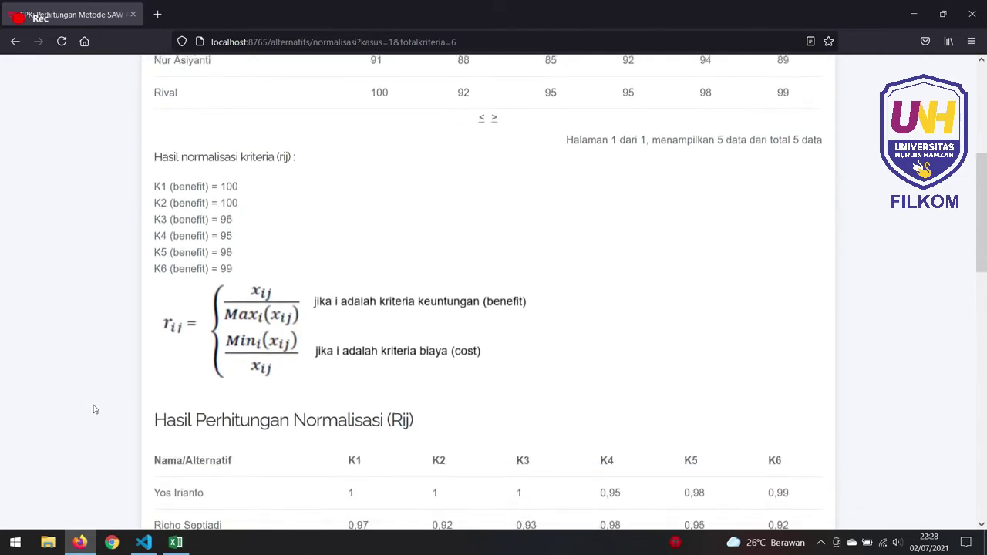
scroll(94, 409, down, 1)
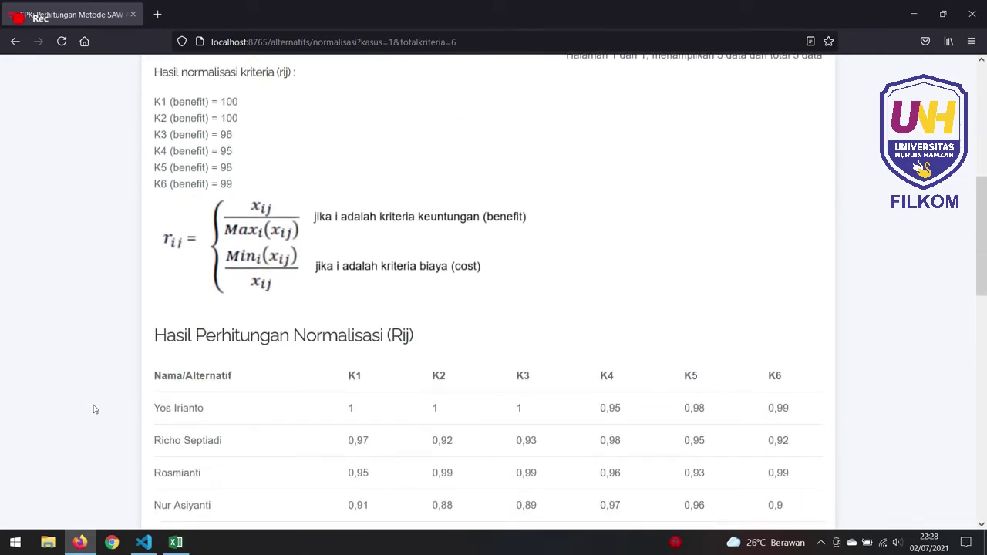
scroll(93, 409, up, 1)
scroll(93, 409, down, 1)
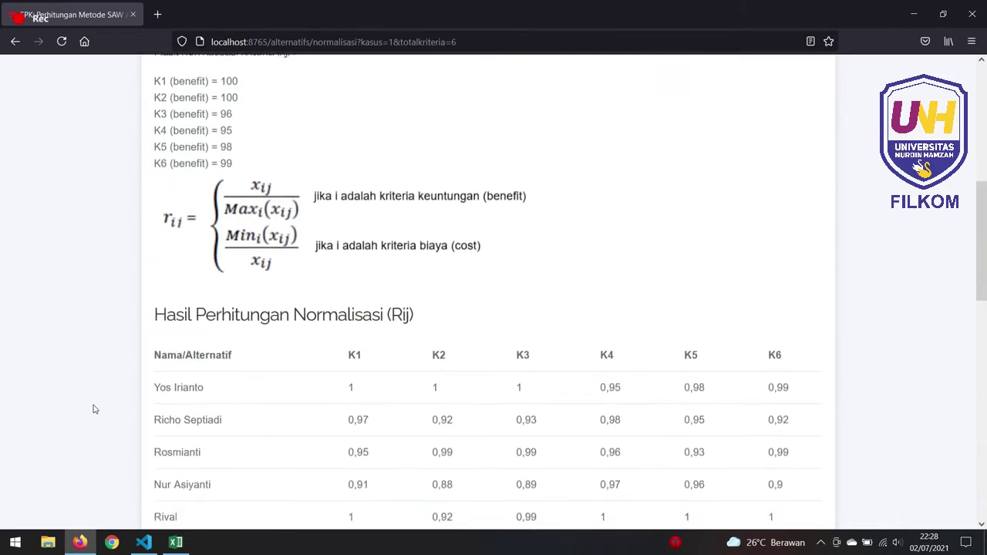
scroll(94, 409, down, 3)
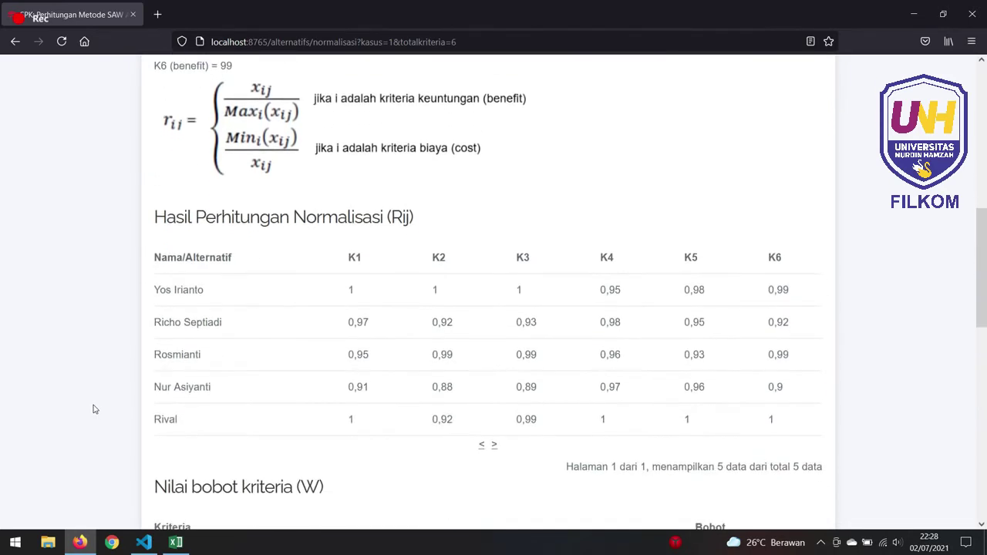
scroll(93, 409, up, 1)
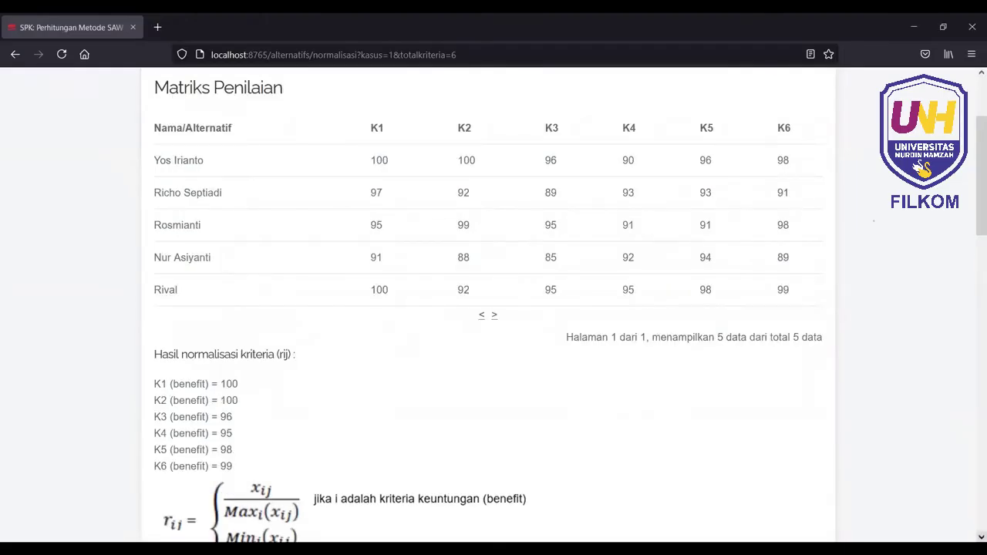
Compare each employee's K1 to K6 scores in Matriks Penilaian with the normalised Rij values, using the benefit formula
scroll(494, 309, down, 6)
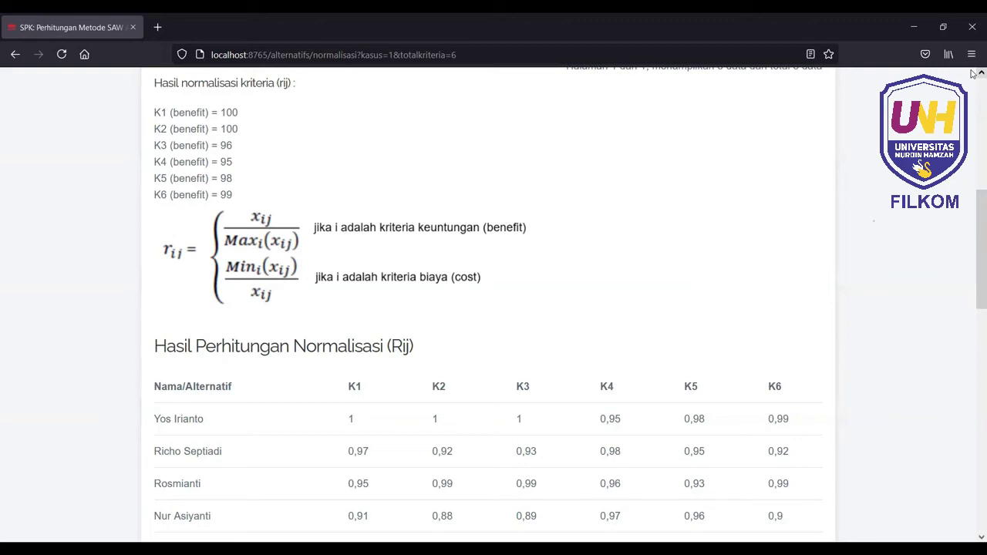
scroll(972, 74, up, 4)
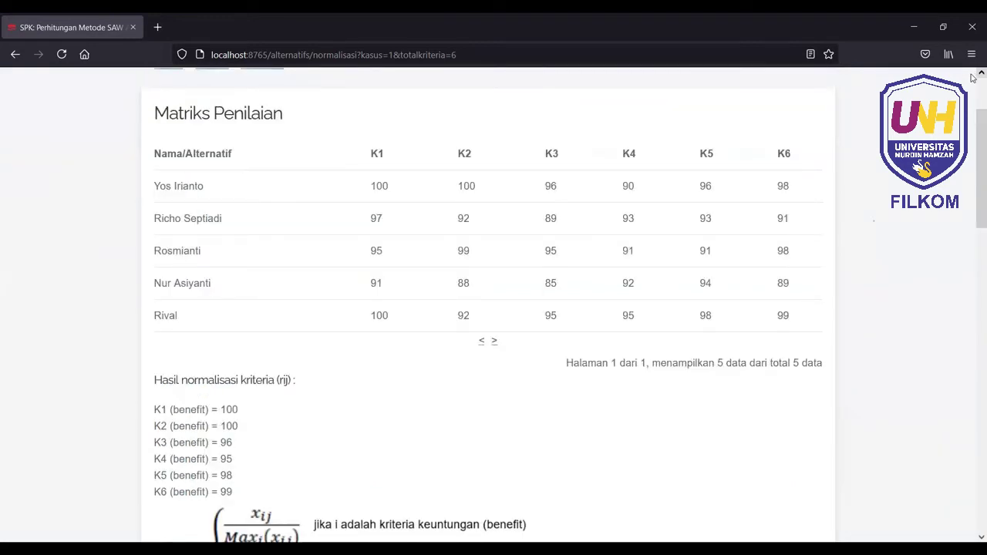
scroll(973, 76, down, 1)
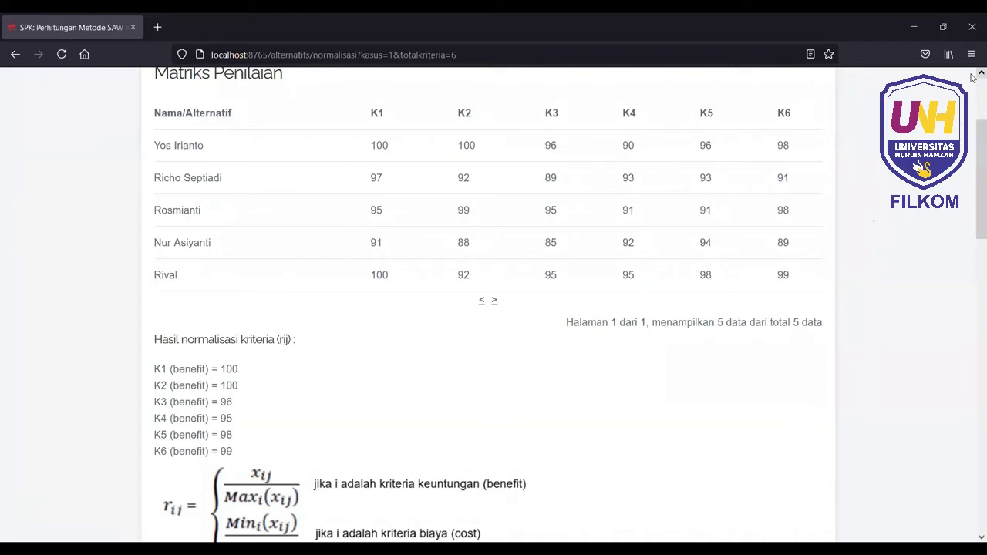
scroll(973, 77, down, 5)
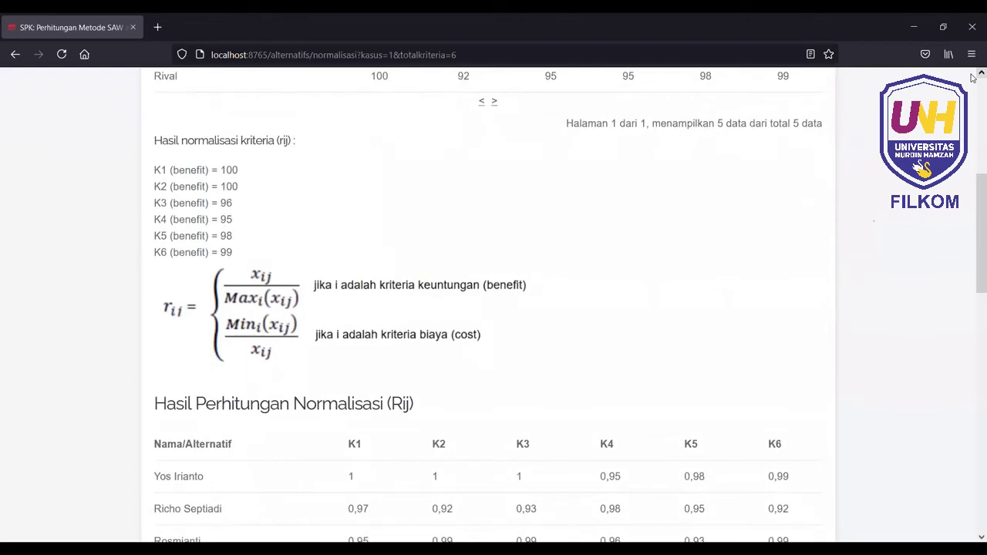
scroll(974, 78, up, 5)
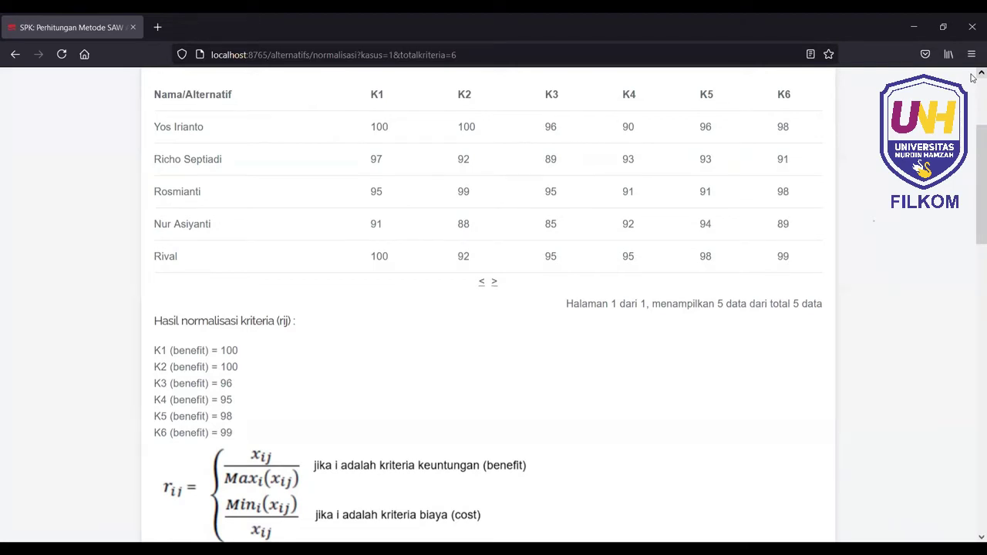
scroll(973, 77, down, 4)
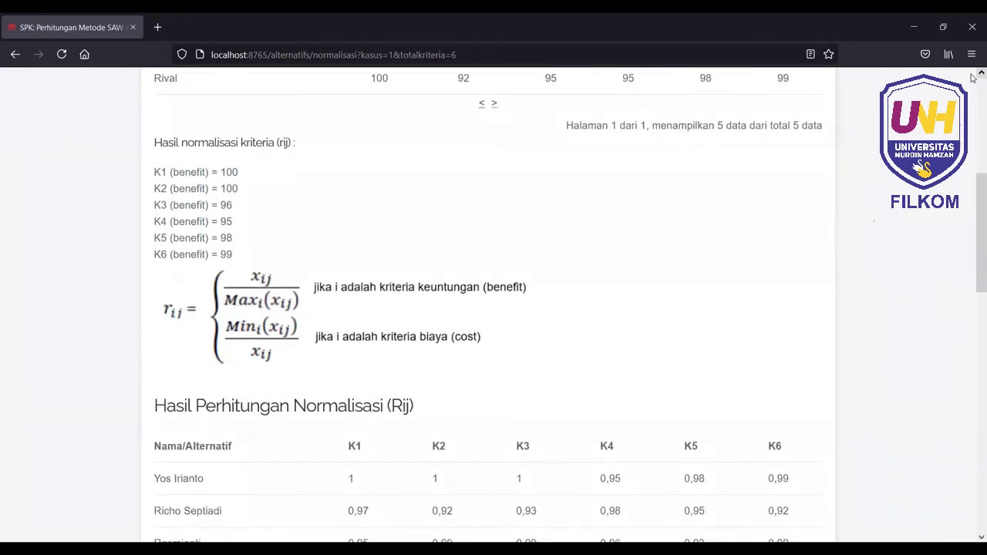
scroll(973, 77, down, 1)
scroll(973, 77, up, 5)
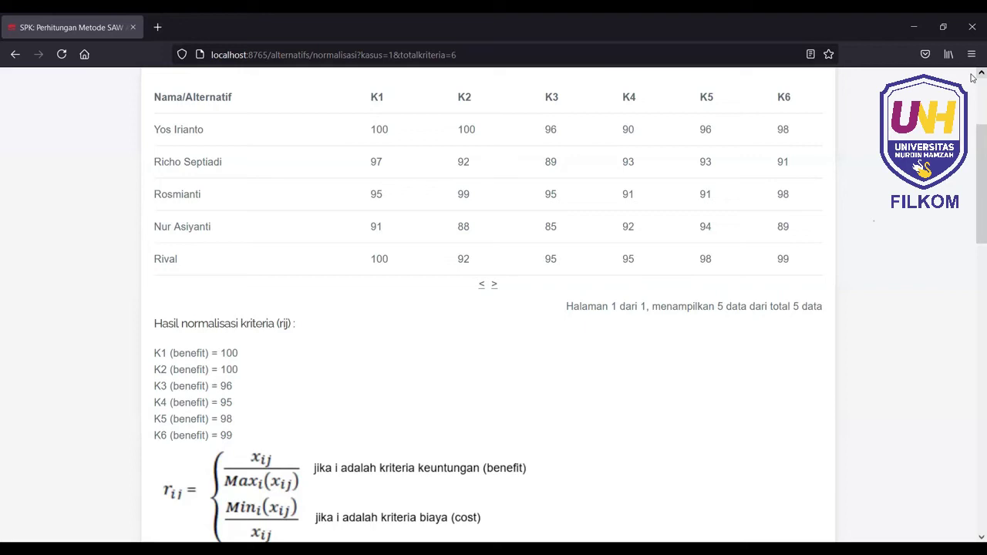
scroll(973, 77, down, 5)
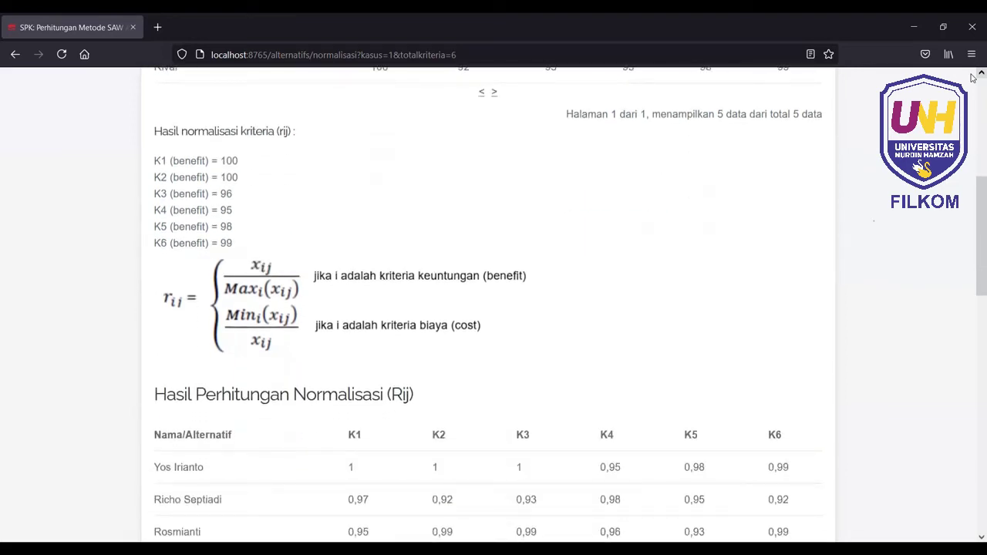
scroll(973, 77, up, 5)
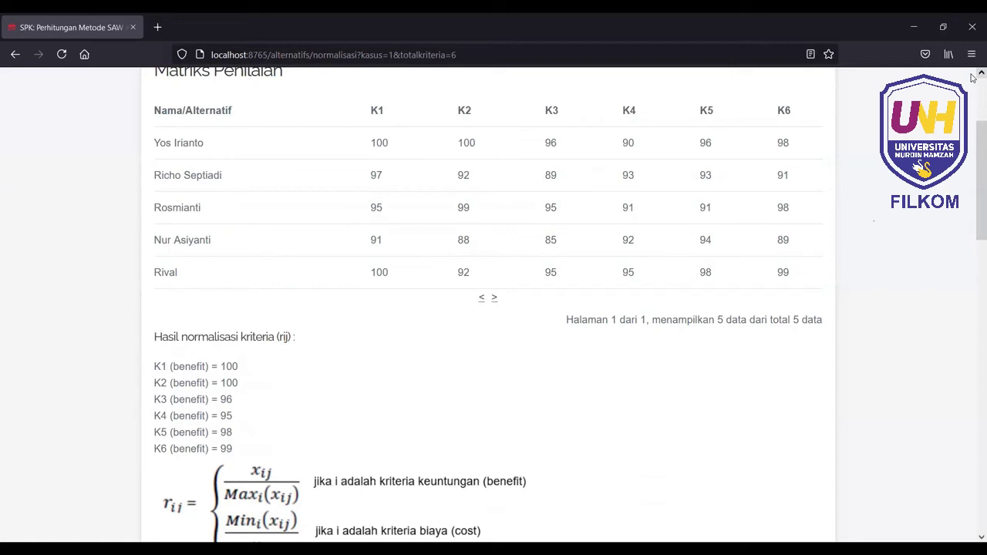
scroll(973, 78, down, 5)
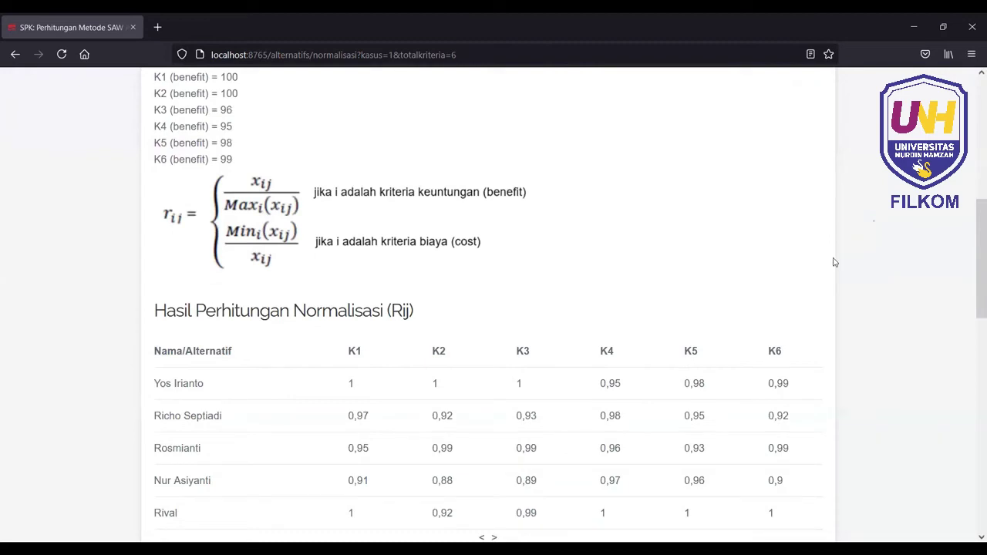
scroll(834, 262, up, 5)
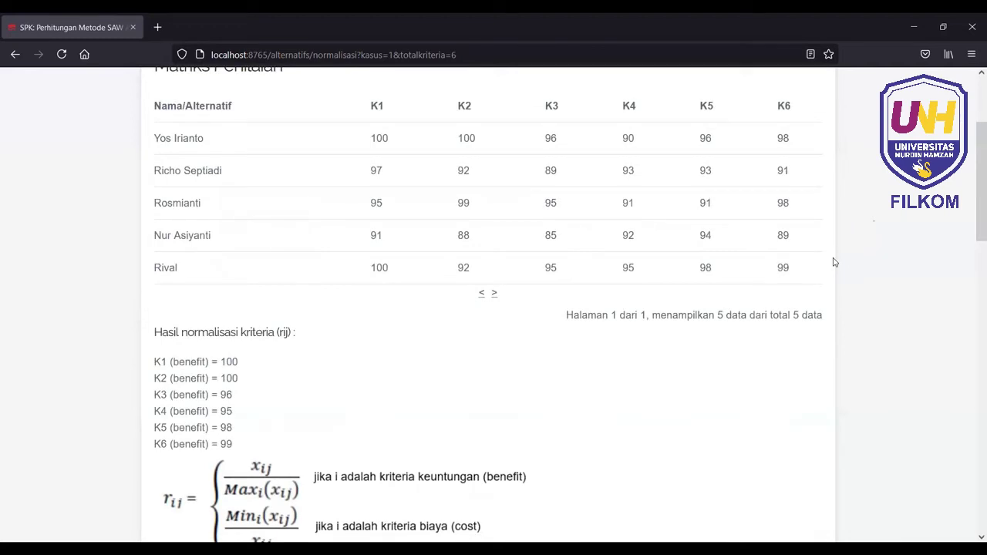
scroll(833, 262, down, 1)
scroll(834, 262, down, 2)
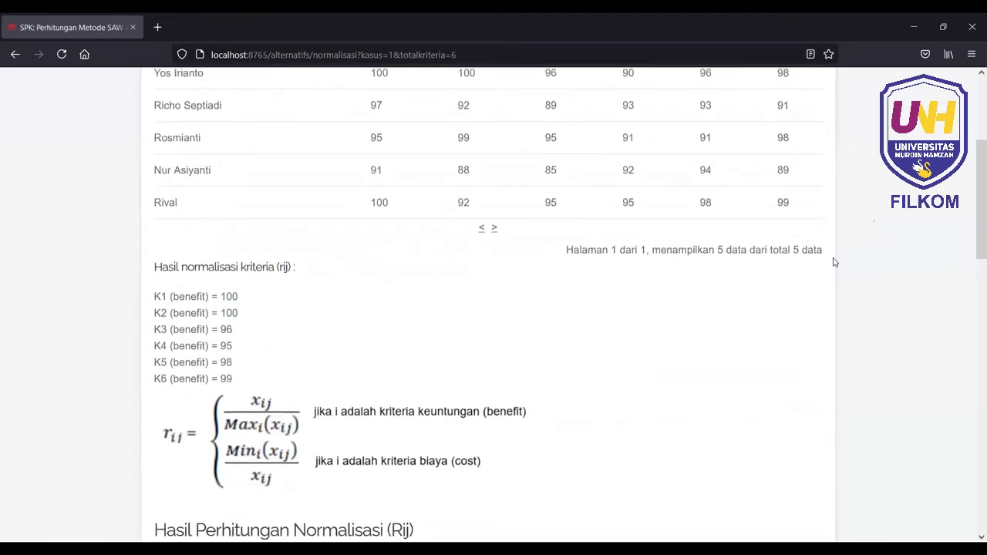
scroll(833, 262, down, 4)
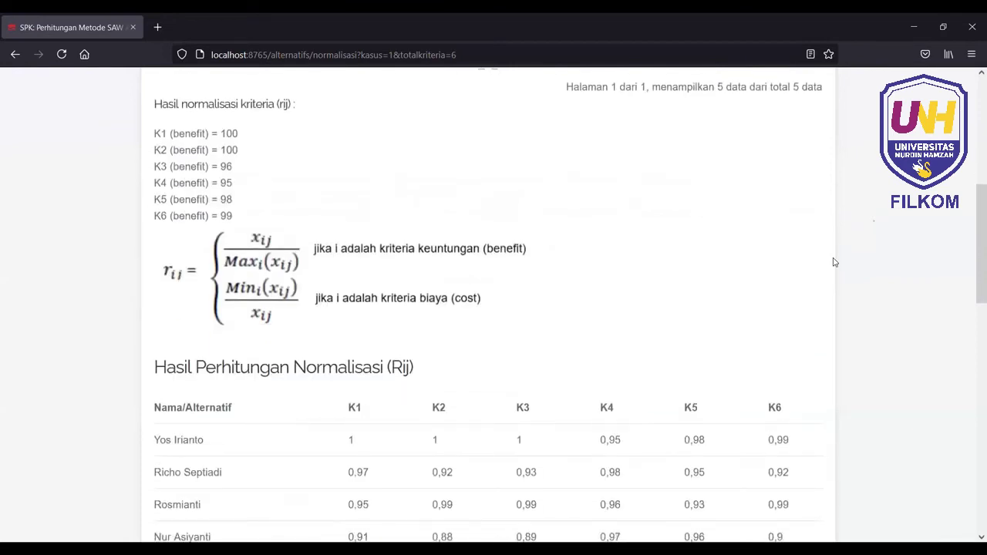
scroll(834, 263, up, 5)
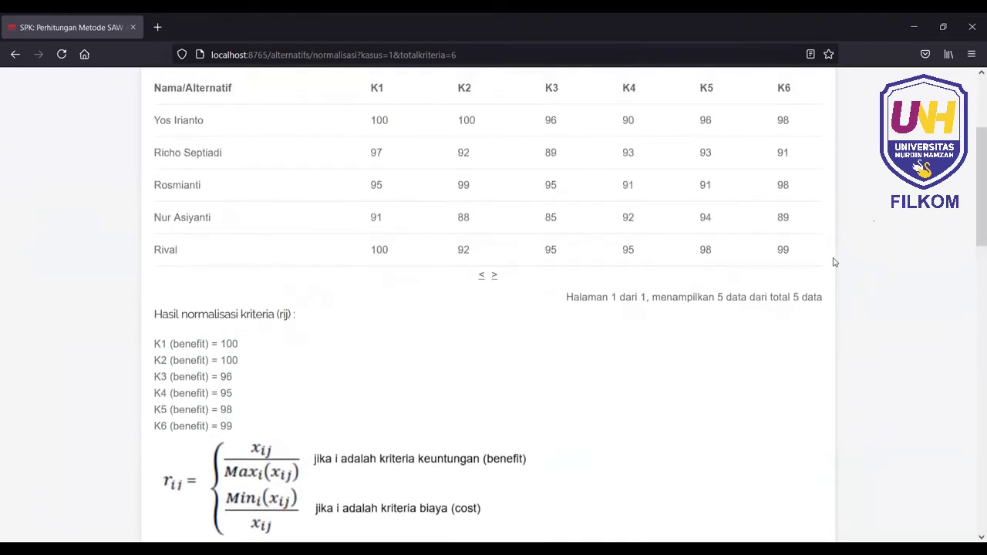
Look over the Nilai bobot kriteria (W) table and recheck the score matrix against the normalised Rij results
scroll(834, 262, down, 12)
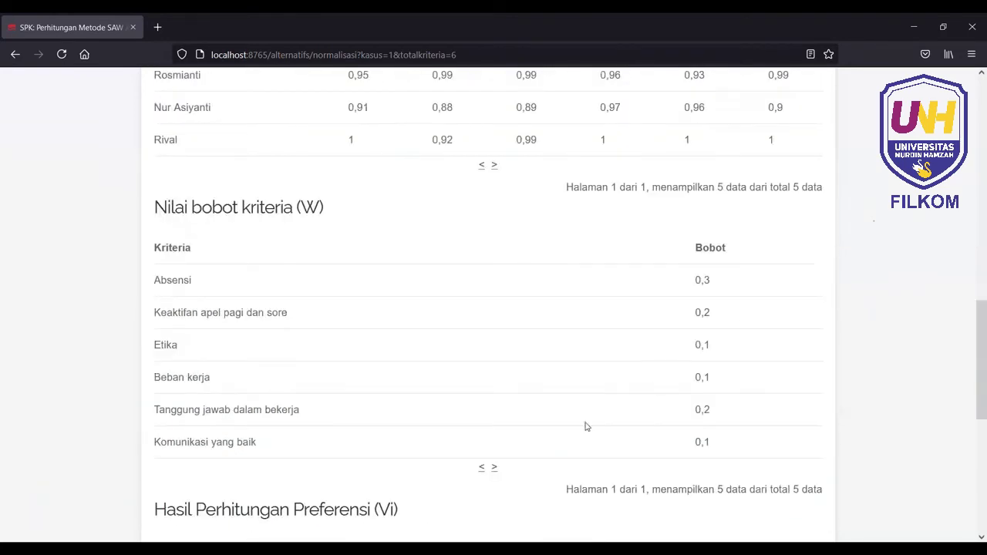
scroll(778, 204, up, 10)
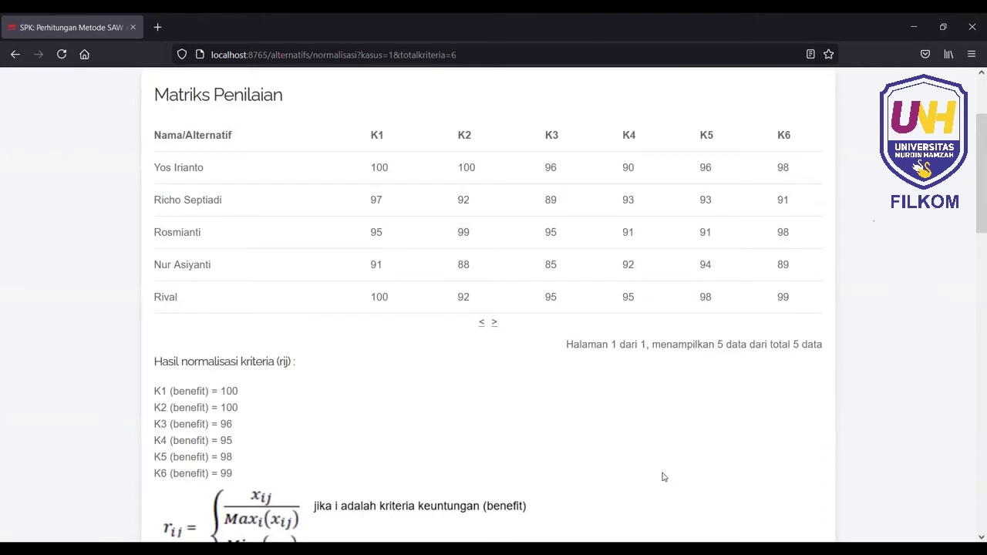
scroll(662, 477, down, 1)
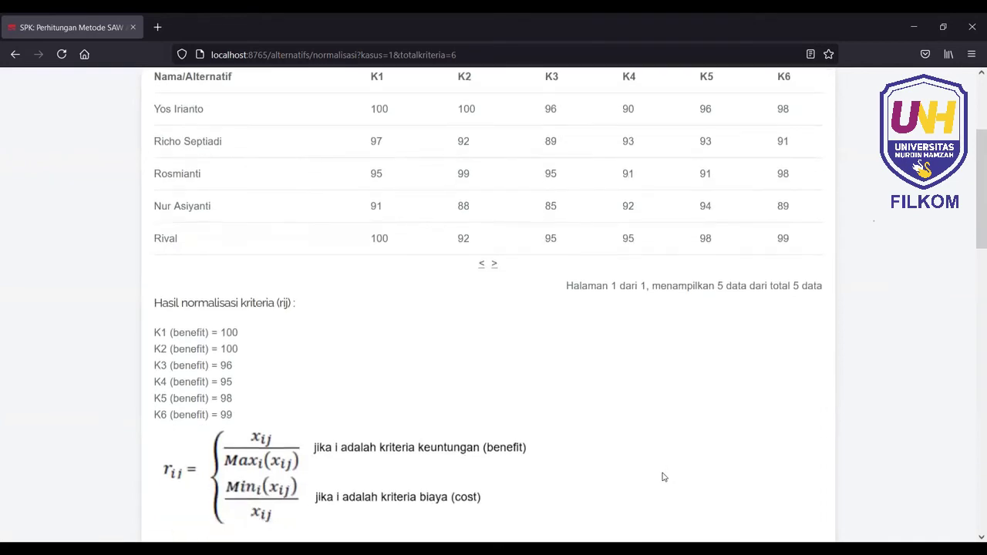
scroll(662, 478, down, 3)
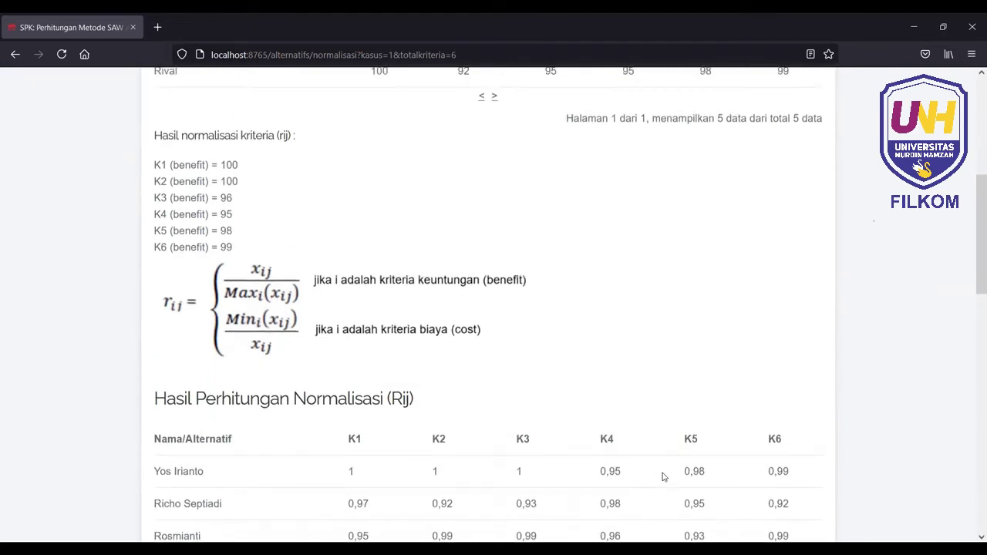
scroll(662, 478, up, 1)
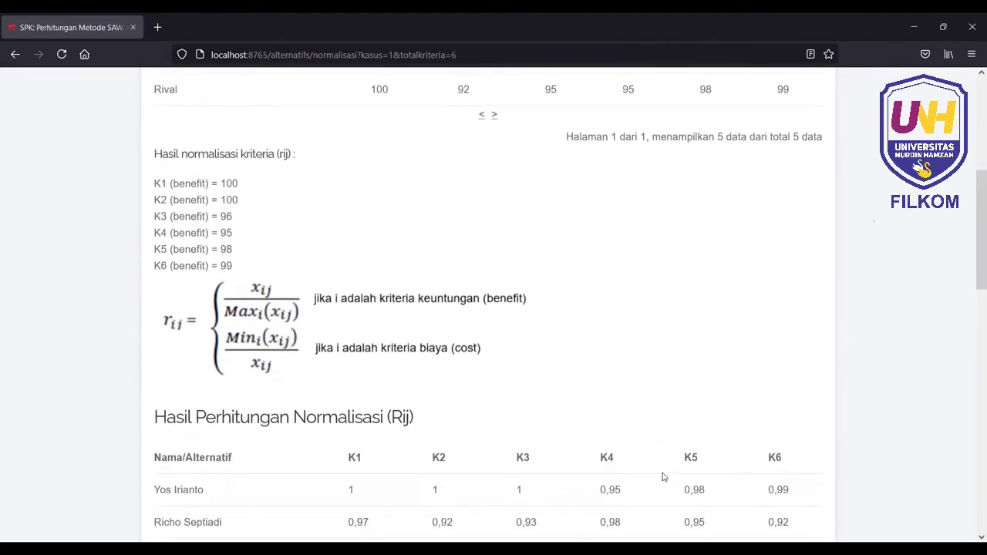
scroll(662, 478, up, 1)
scroll(662, 478, down, 3)
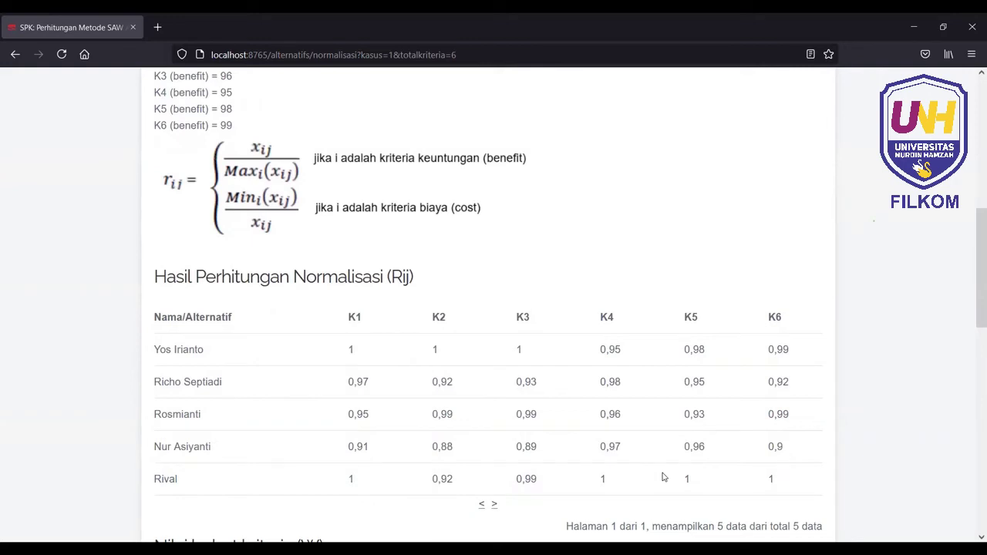
scroll(662, 477, down, 1)
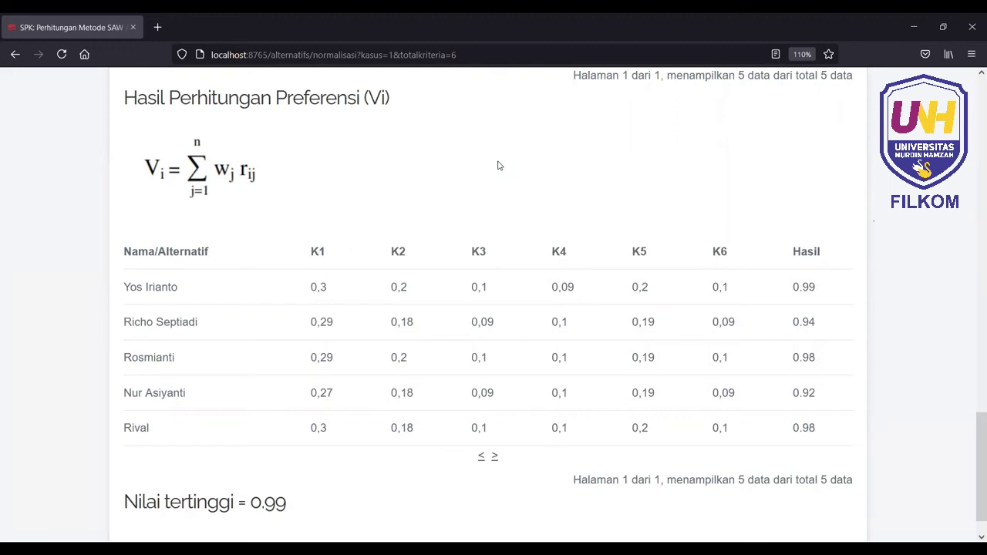
Examine the Hasil Perhitungan Preferensi (Vi) formula and results against the criteria weights and the normalised Rij values
scroll(498, 164, up, 1)
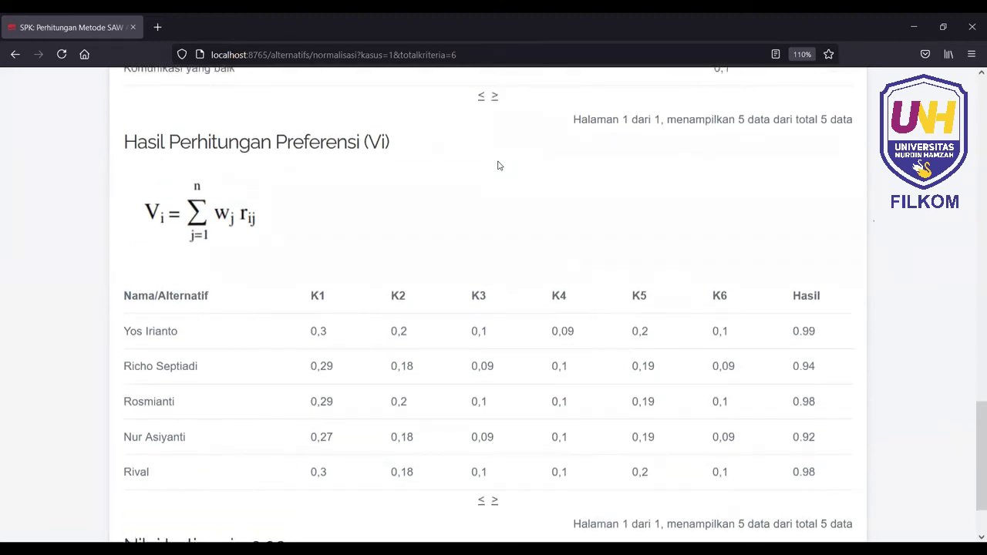
drag(498, 164, 533, 205)
scroll(535, 221, up, 12)
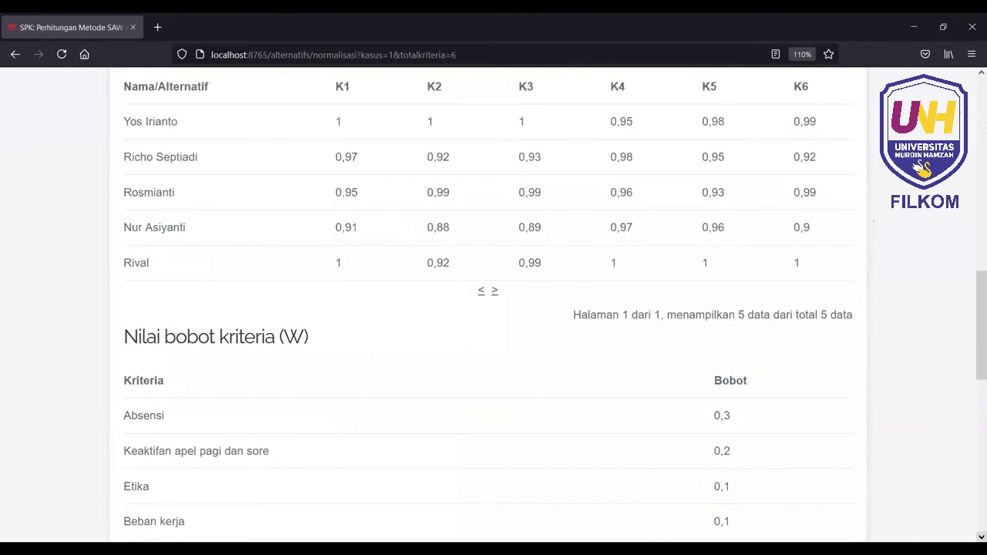
scroll(494, 308, down, 9)
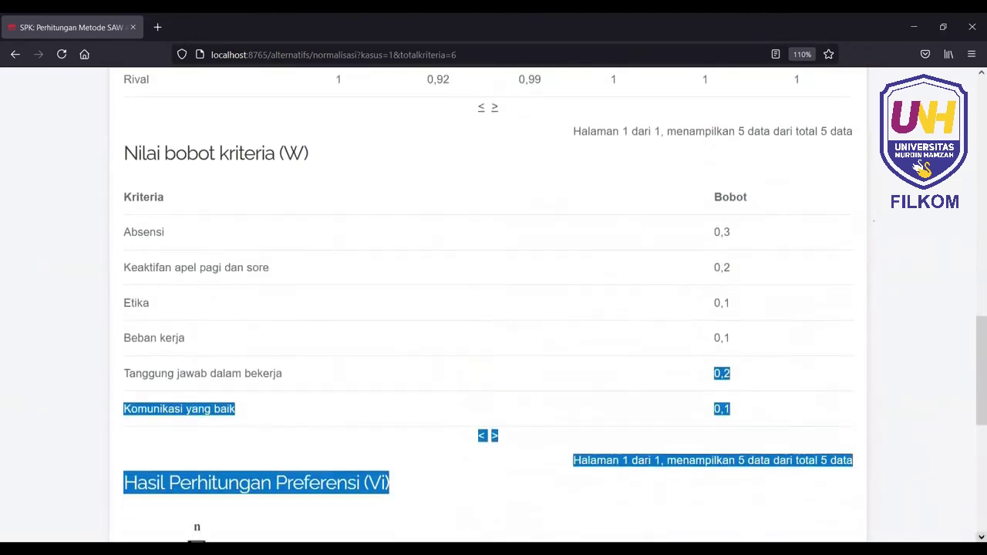
scroll(494, 308, down, 2)
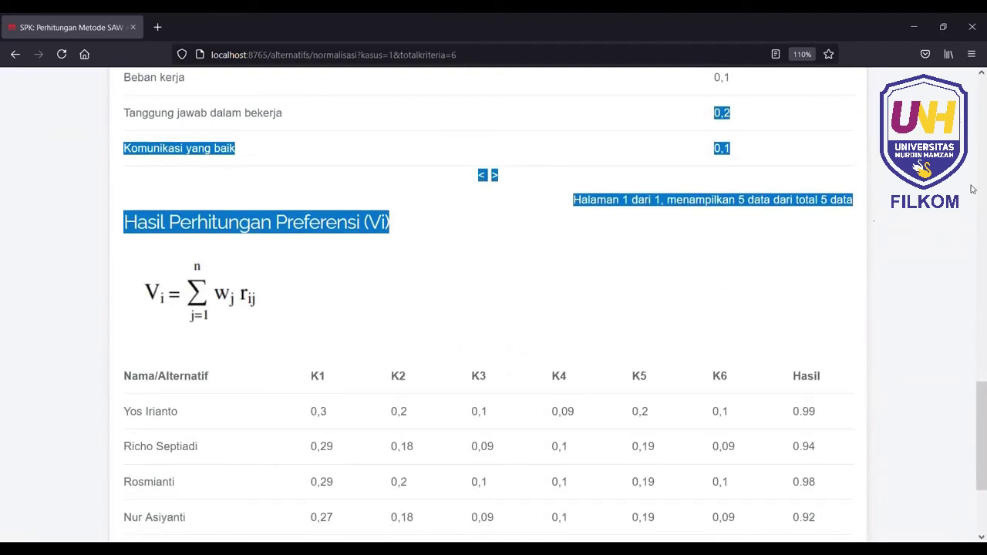
click(973, 73)
scroll(973, 73, up, 12)
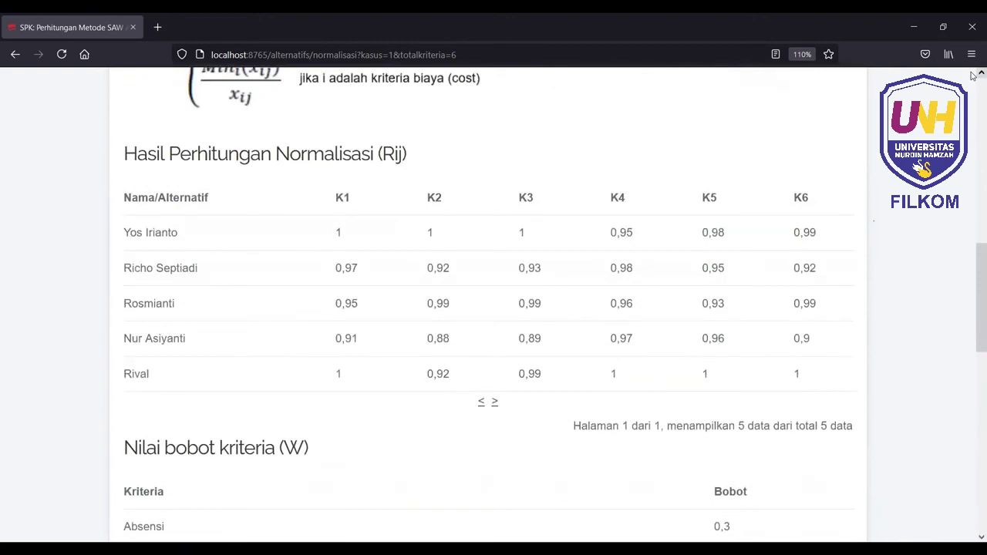
Trace how the normalised Rij values and the Nilai bobot kriteria (W) weights produce the K1 to K6 preference values under the Vi formula
click(980, 537)
click(981, 536)
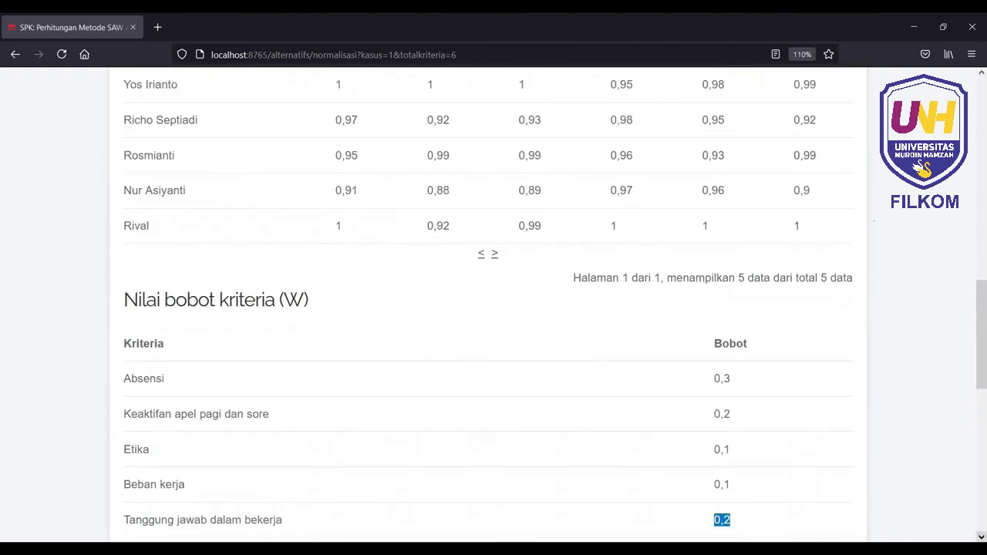
click(981, 536)
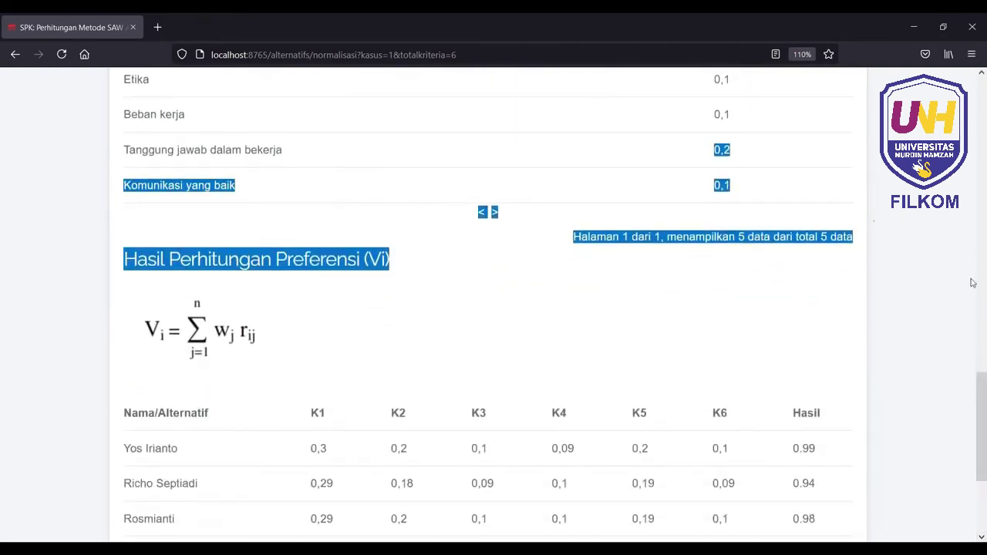
click(975, 75)
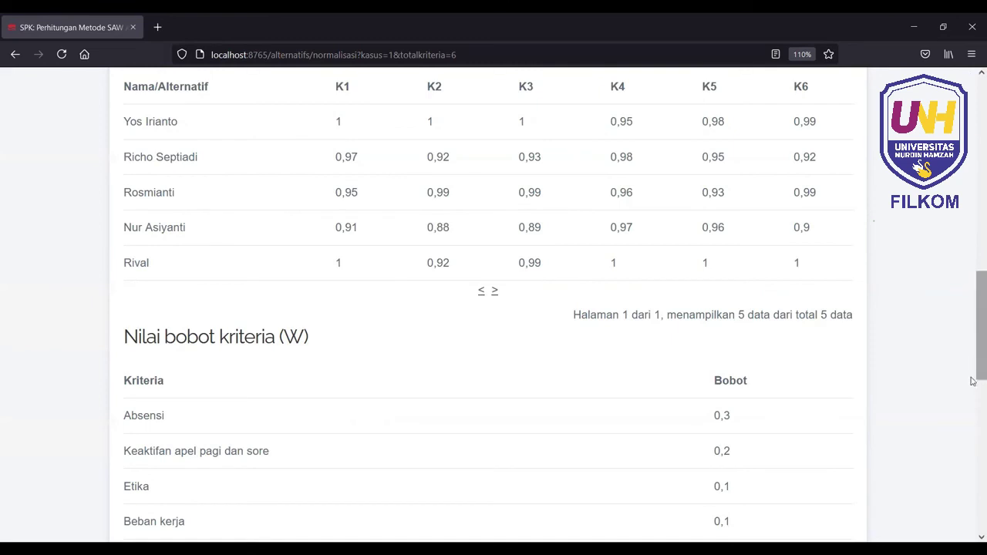
click(980, 537)
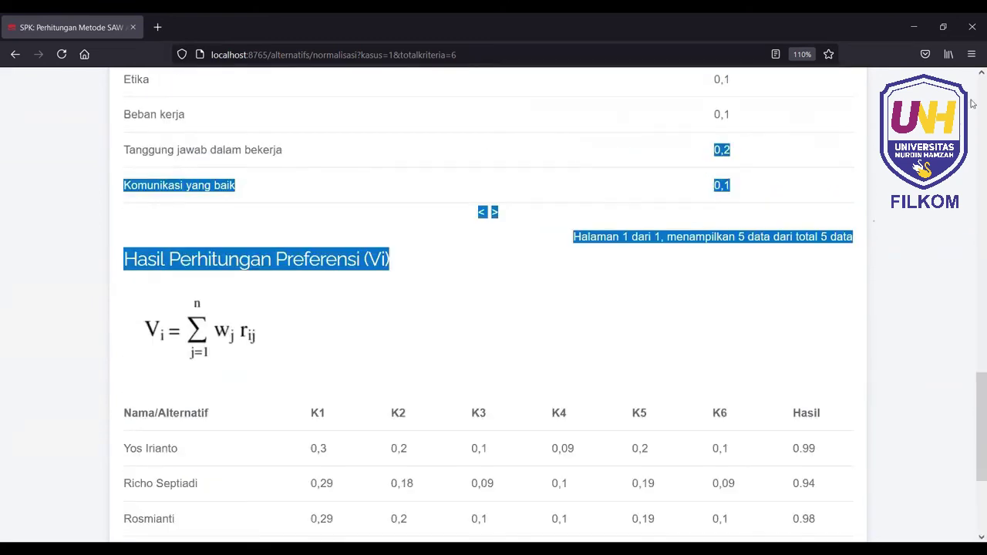
click(981, 73)
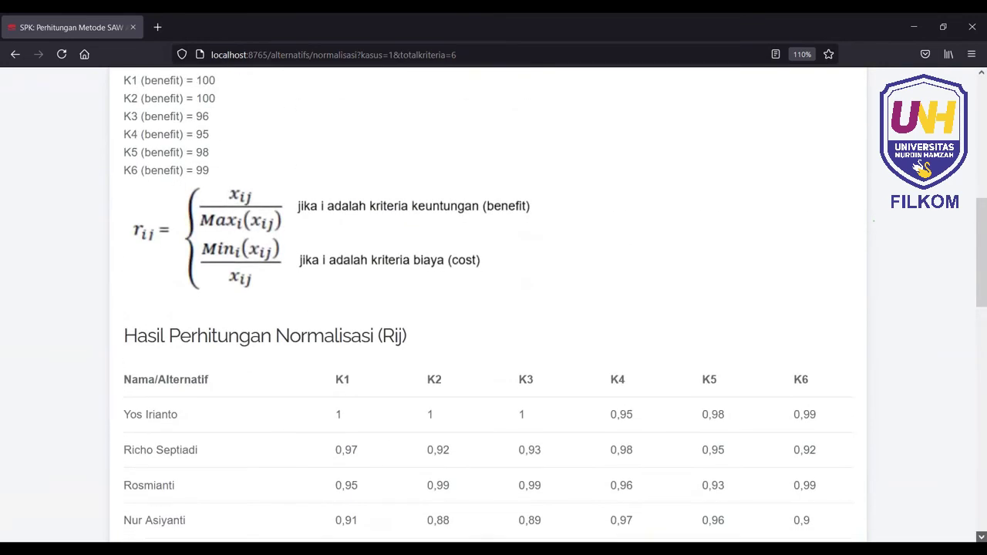
scroll(494, 309, down, 5)
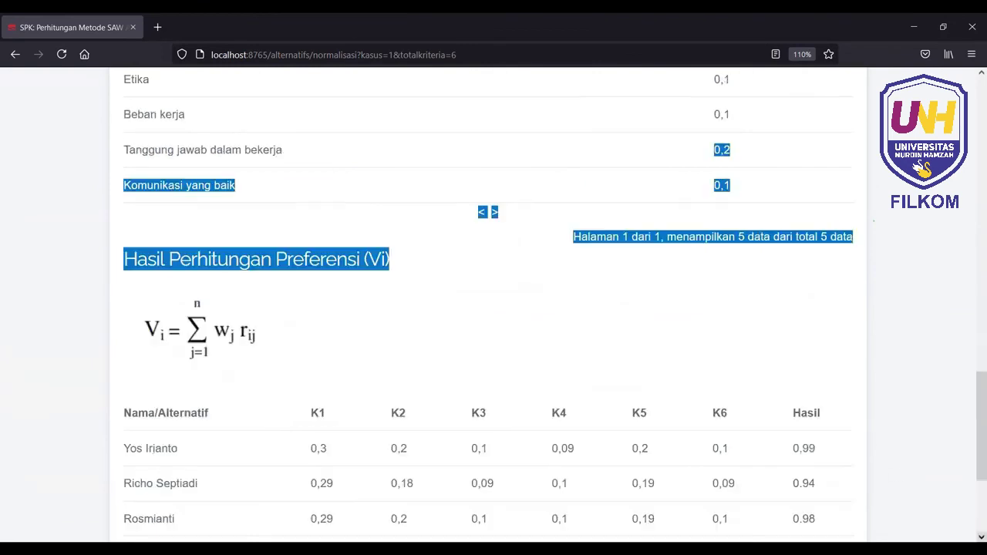
scroll(493, 308, up, 2)
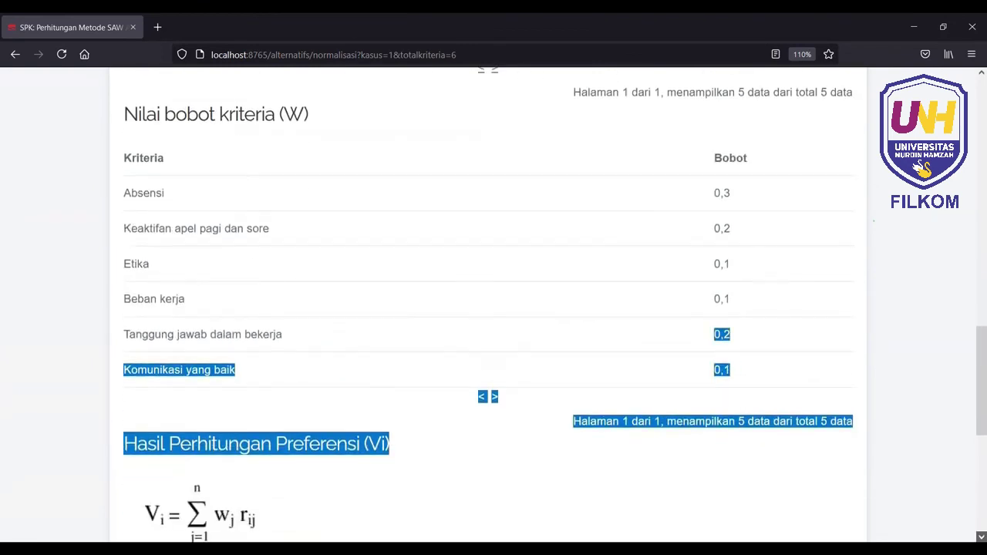
scroll(494, 309, down, 3)
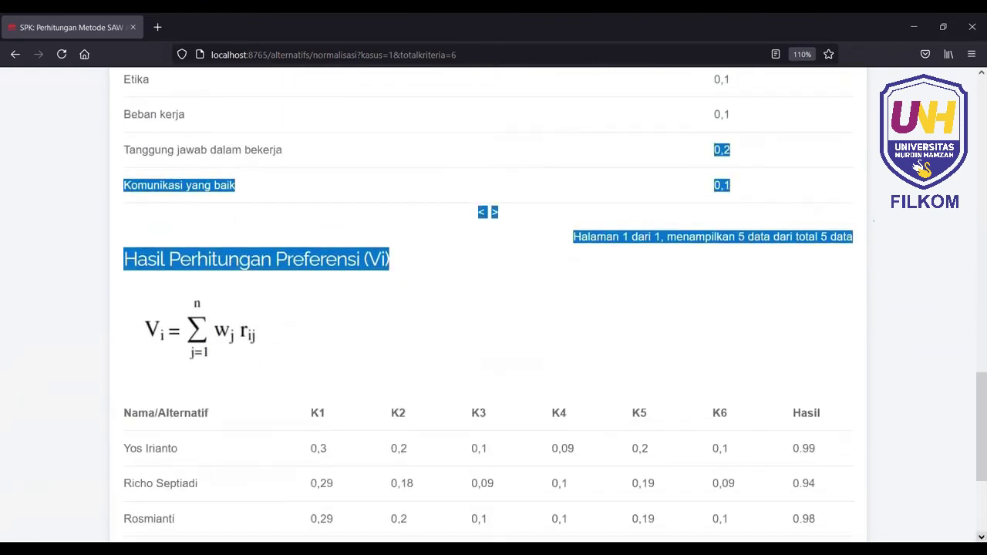
scroll(973, 74, up, 1)
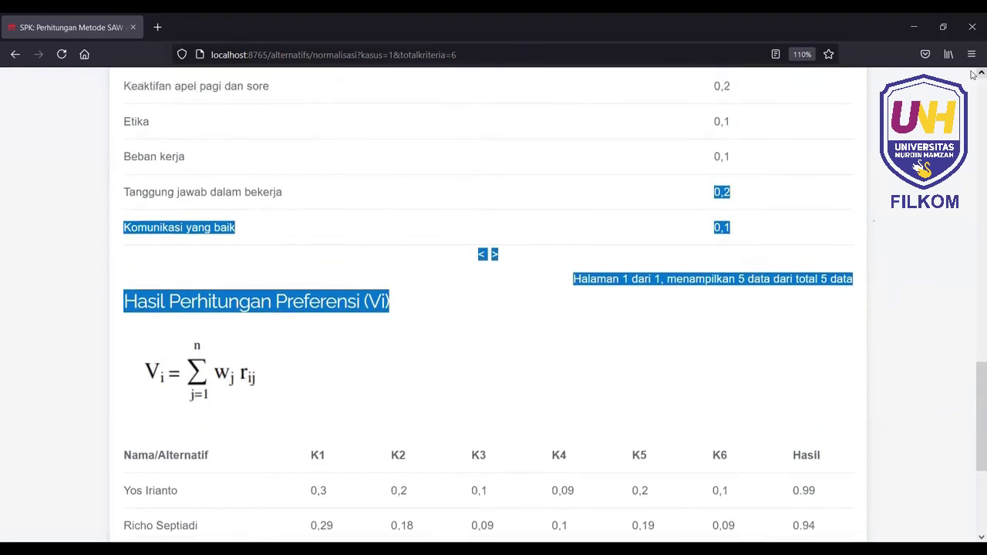
Recheck the Rij table and criteria weights against the preference results, and review each employee's Hasil total and the Nilai tertinggi line
scroll(973, 74, up, 10)
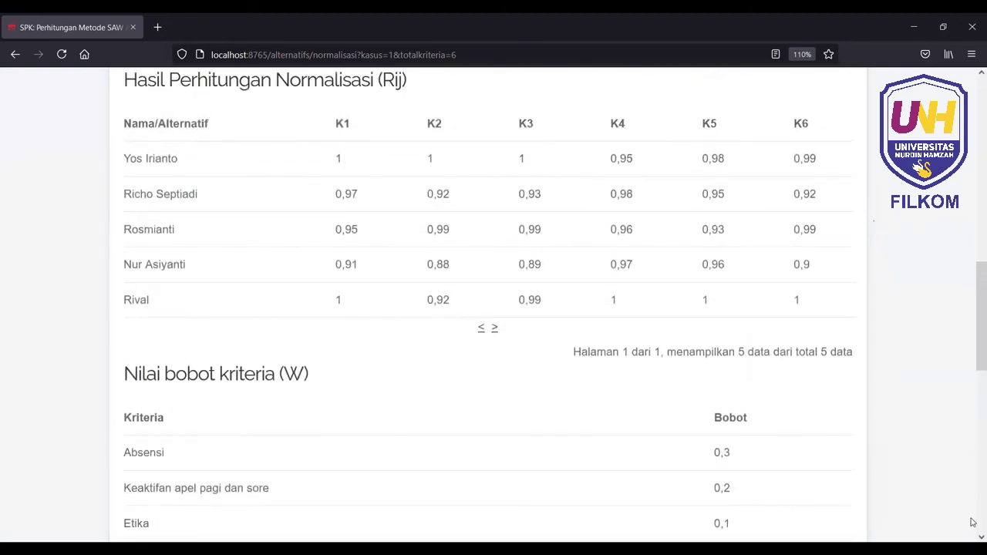
scroll(864, 432, down, 4)
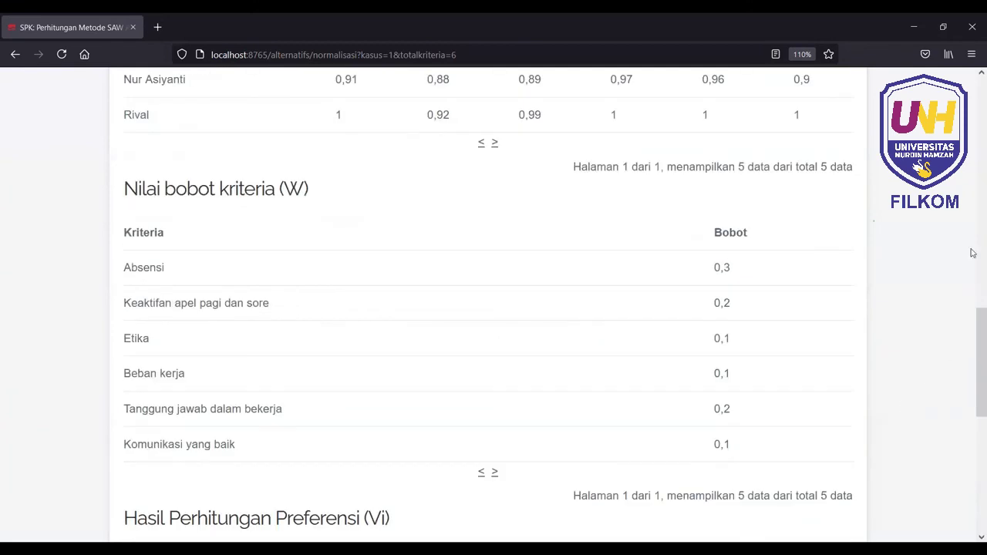
click(981, 72)
scroll(493, 309, down, 5)
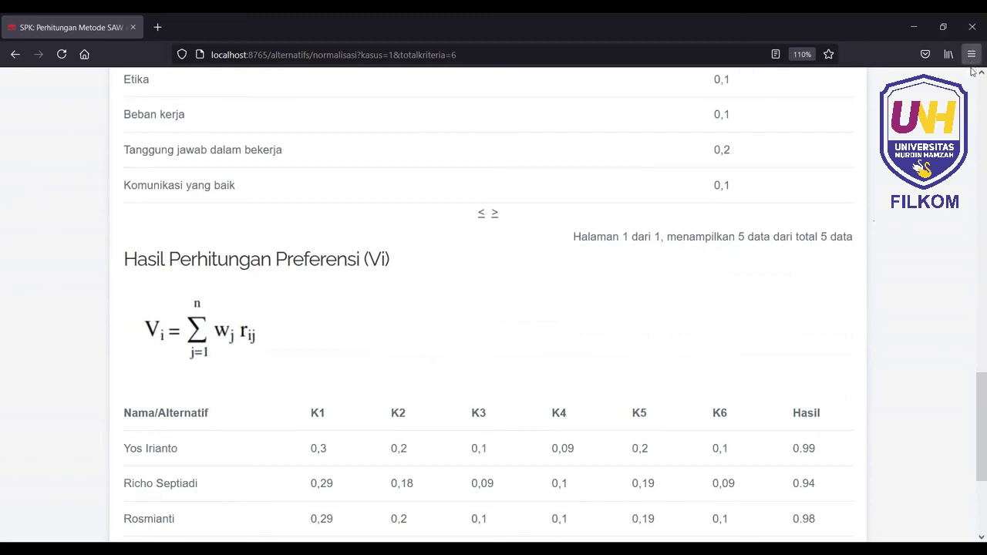
scroll(809, 143, up, 7)
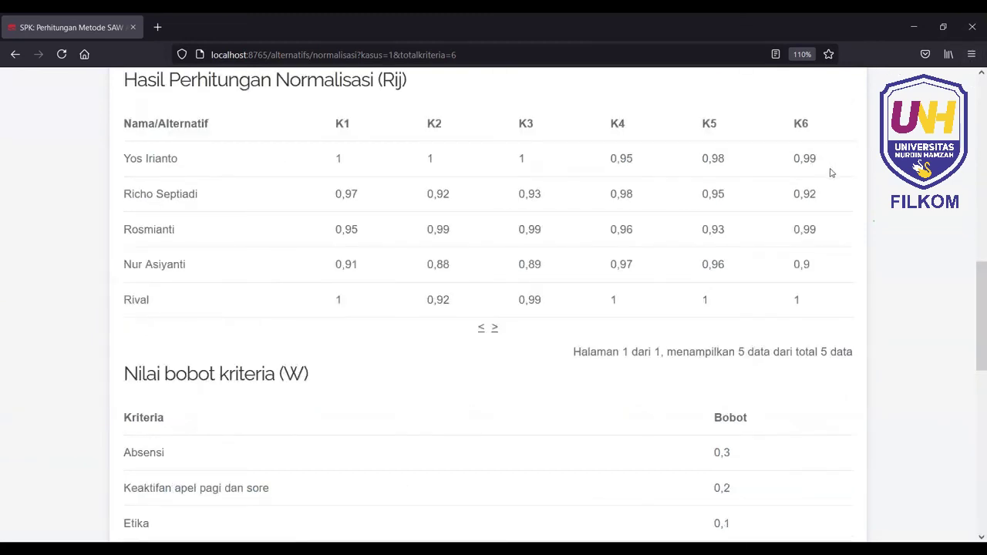
scroll(972, 519, down, 7)
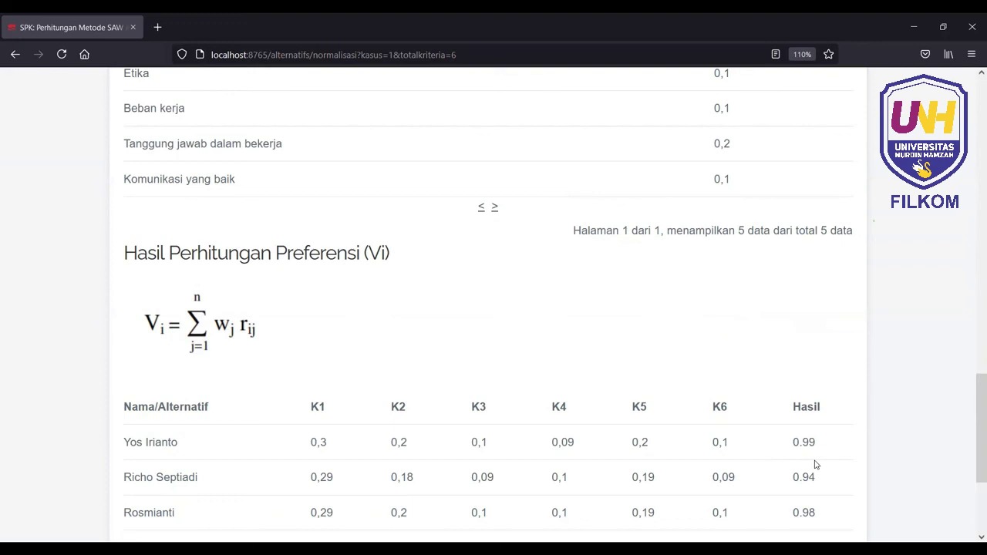
scroll(816, 464, down, 2)
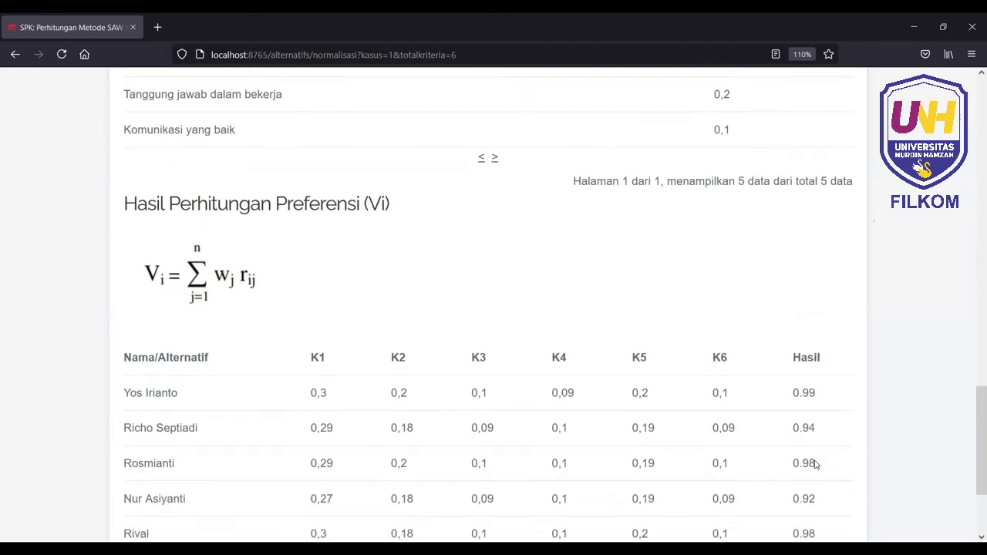
scroll(816, 464, down, 2)
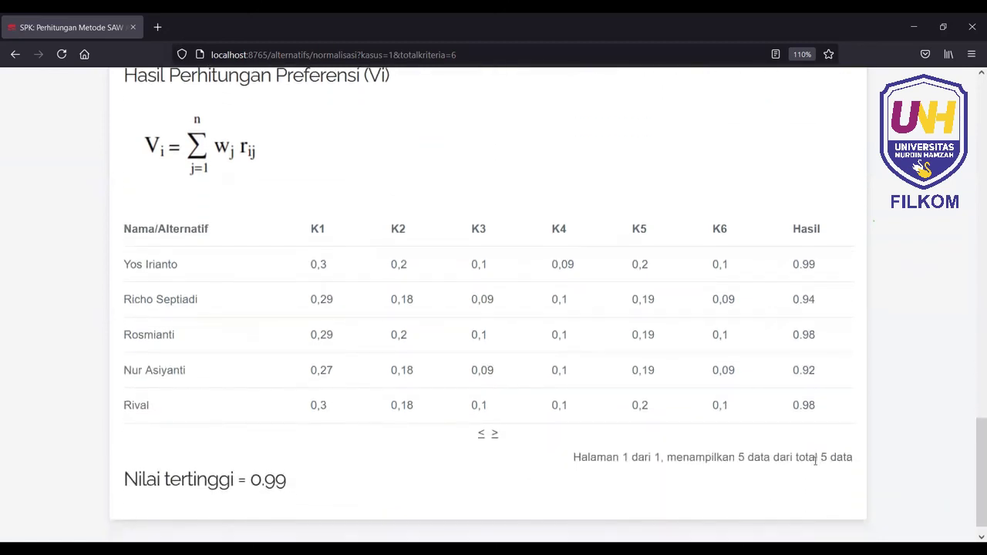